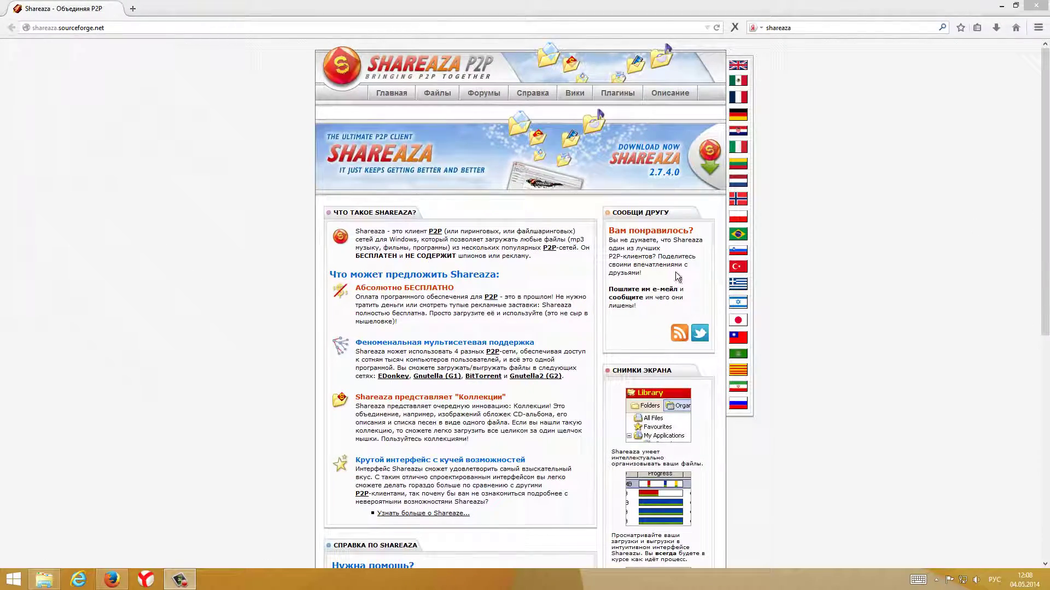
# Download the 64-bit Shareaza 2.7.4.0 installer from the site's Файлы page and save the file.
pyautogui.click(1009, 157)
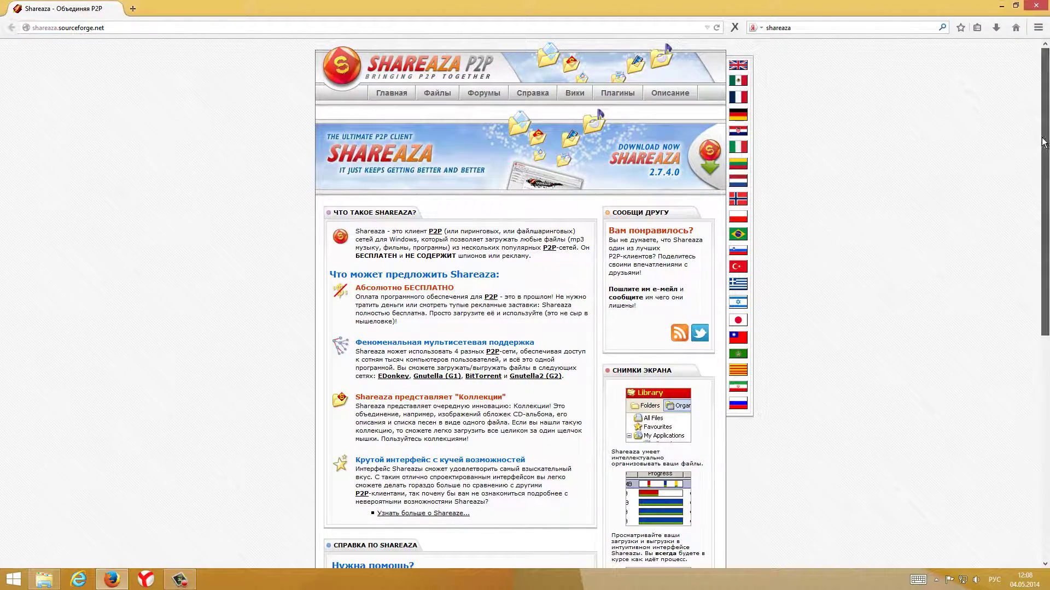
pyautogui.moveTo(1042, 144); pyautogui.dragTo(1012, 71)
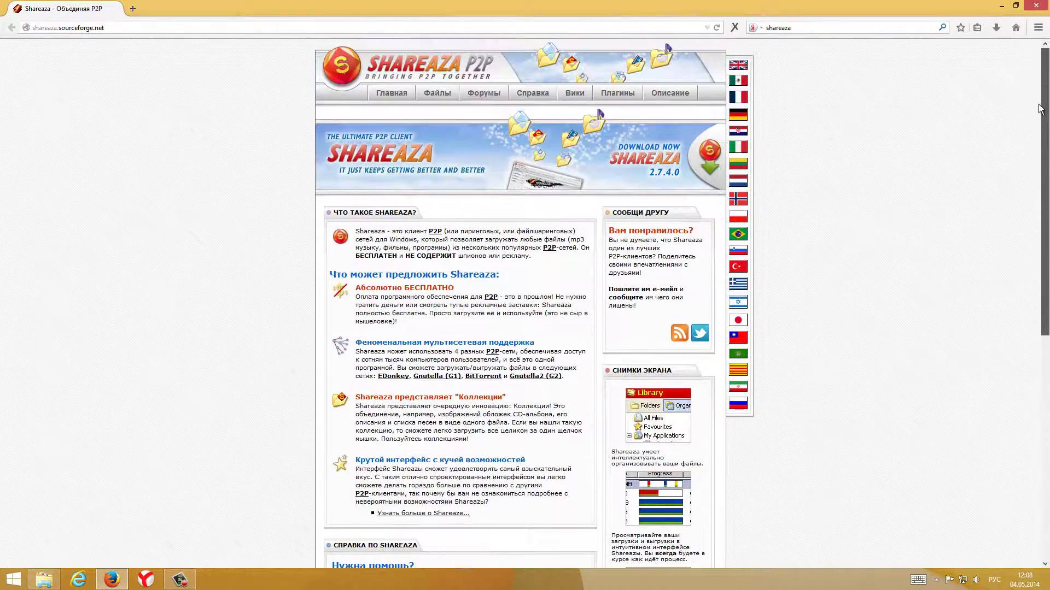
pyautogui.click(438, 94)
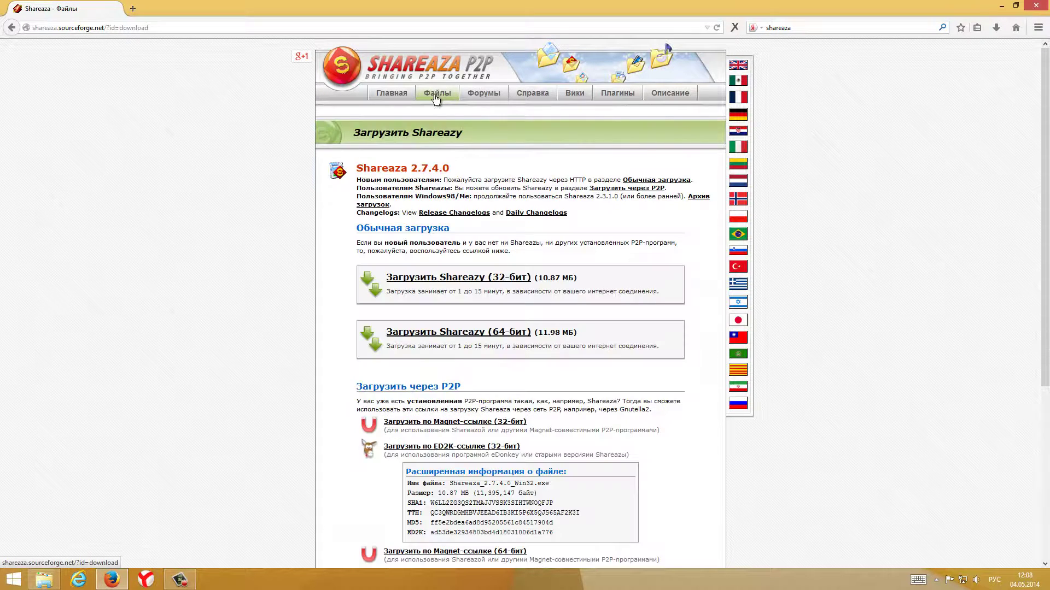
pyautogui.scroll(-5, 261, 301)
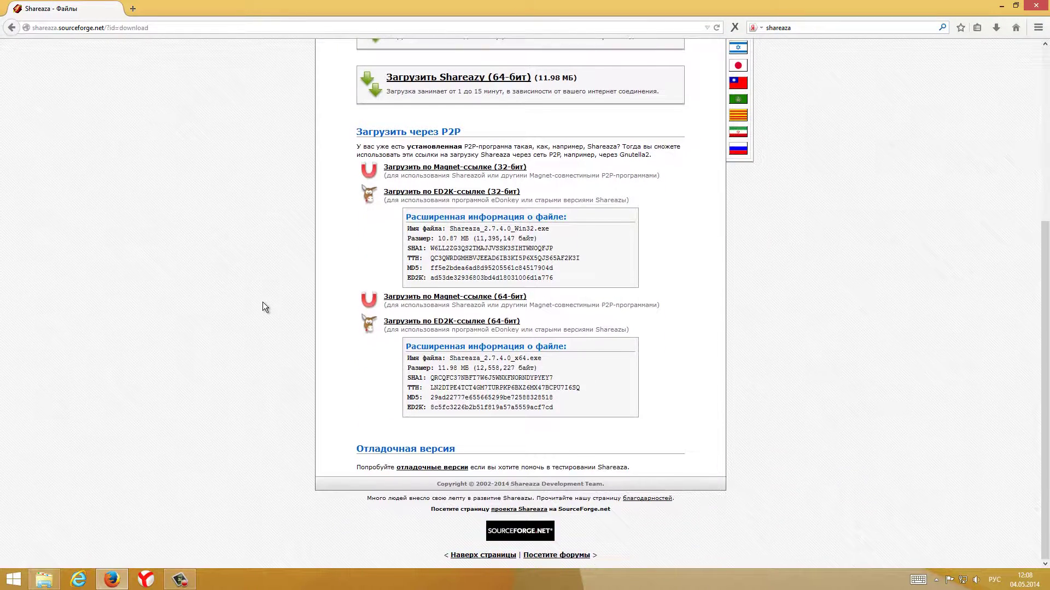
pyautogui.scroll(5, 262, 302)
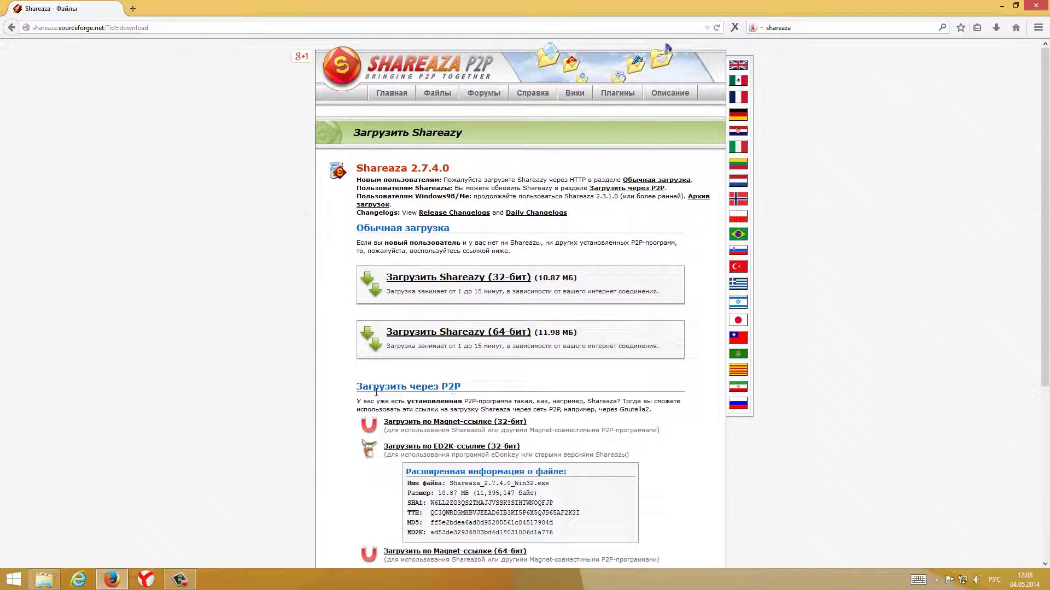
pyautogui.click(434, 334)
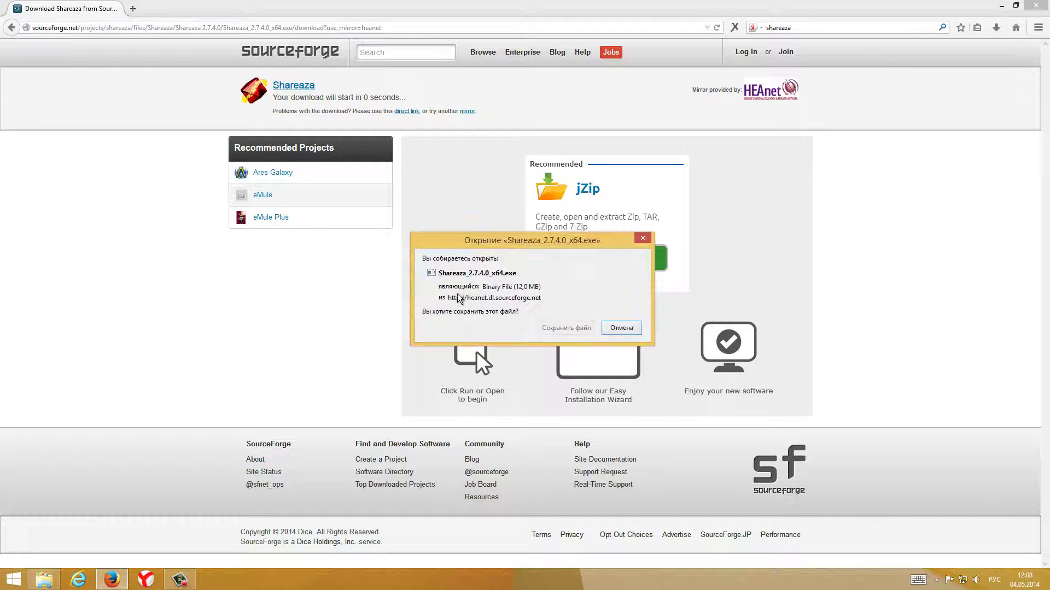
pyautogui.click(573, 329)
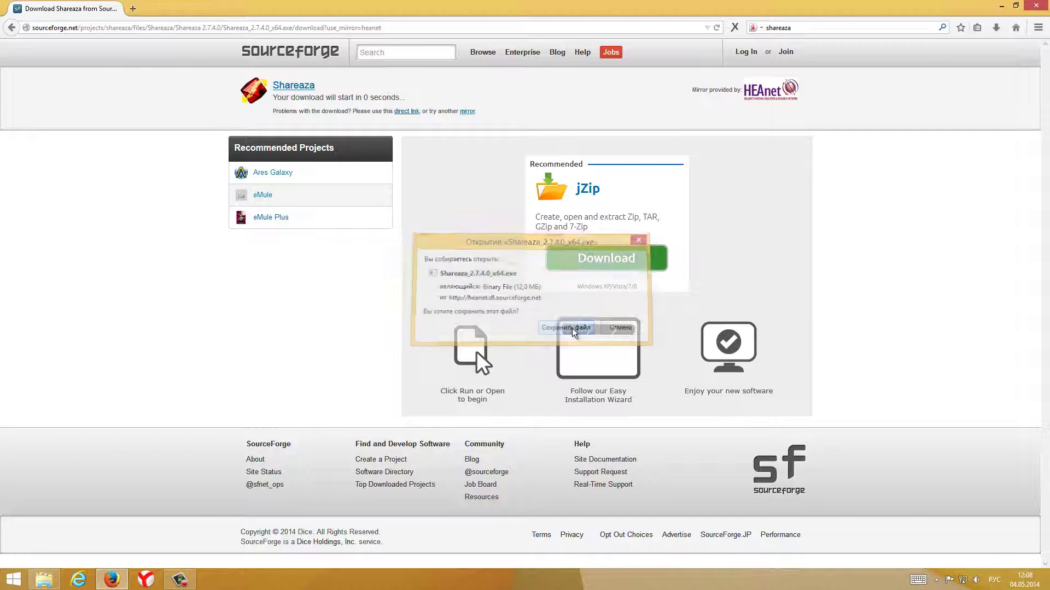
# Run the downloaded Shareaza_2.7.4.0_x64 installer from its folder with Русский as the setup language.
pyautogui.click(995, 32)
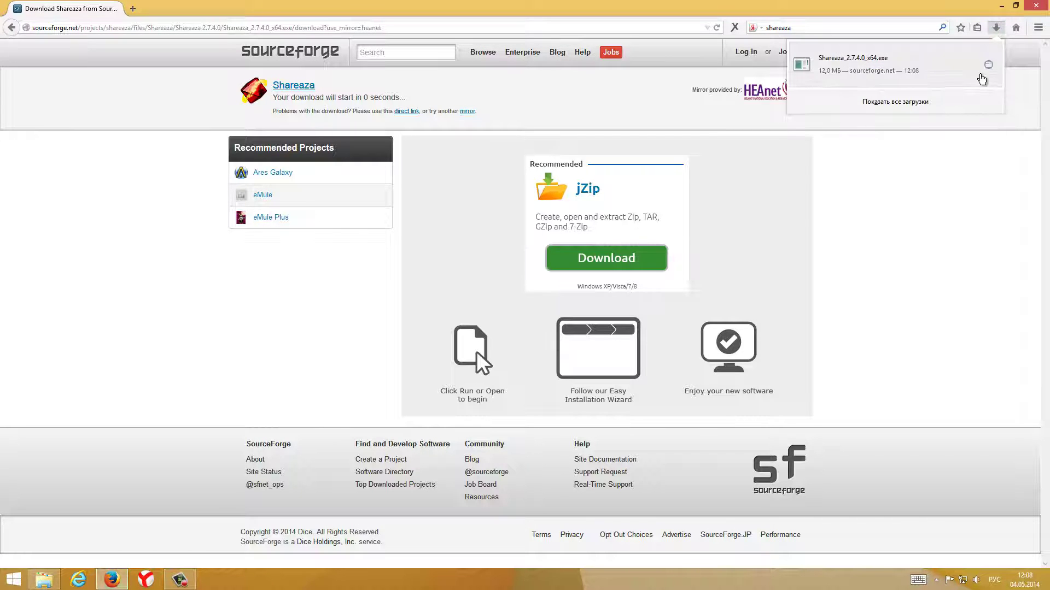
pyautogui.click(989, 66)
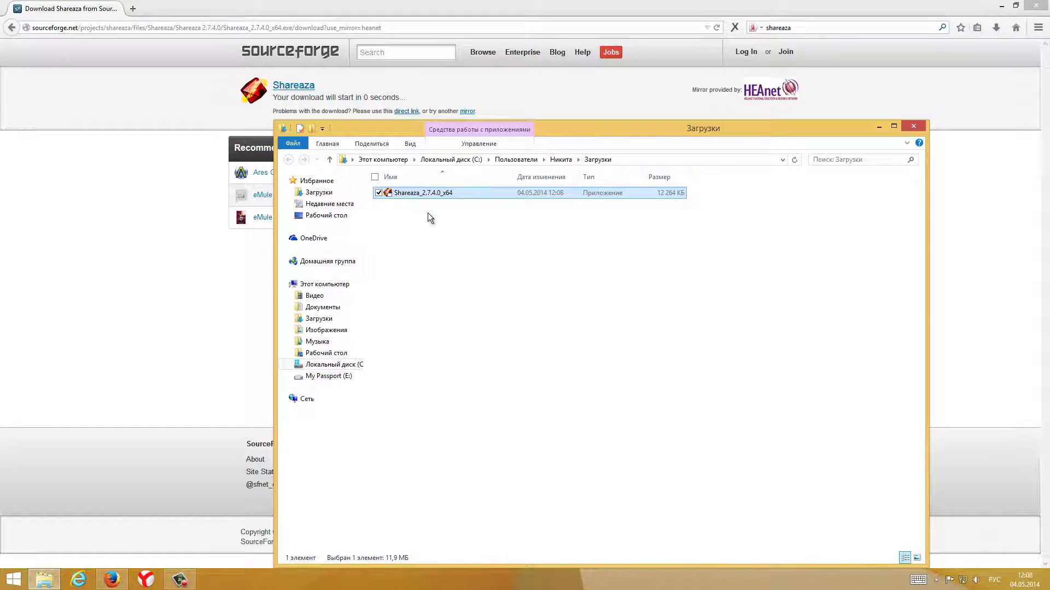
pyautogui.doubleClick(422, 194)
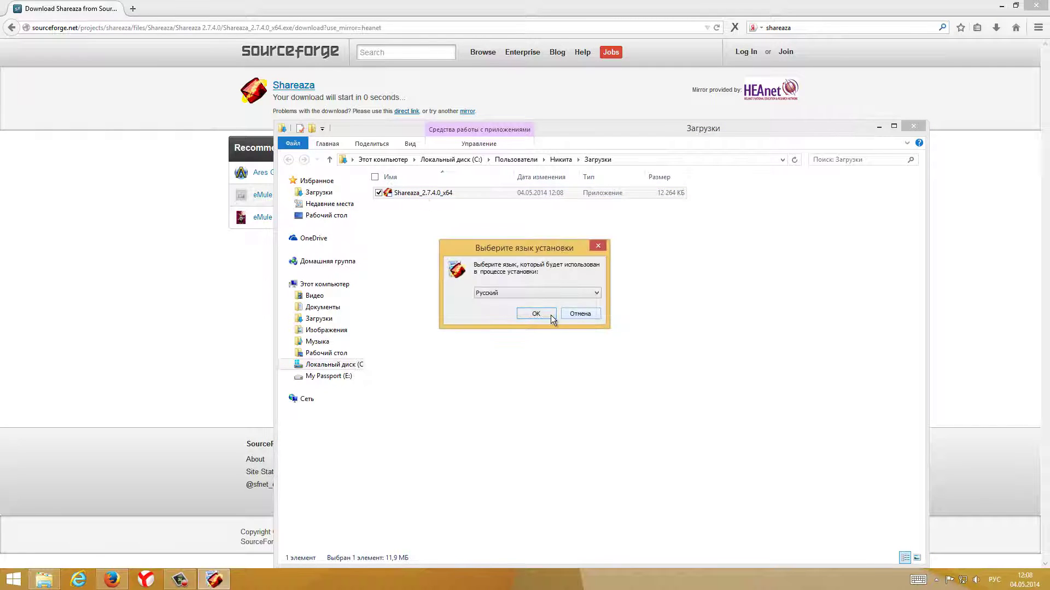
pyautogui.click(549, 313)
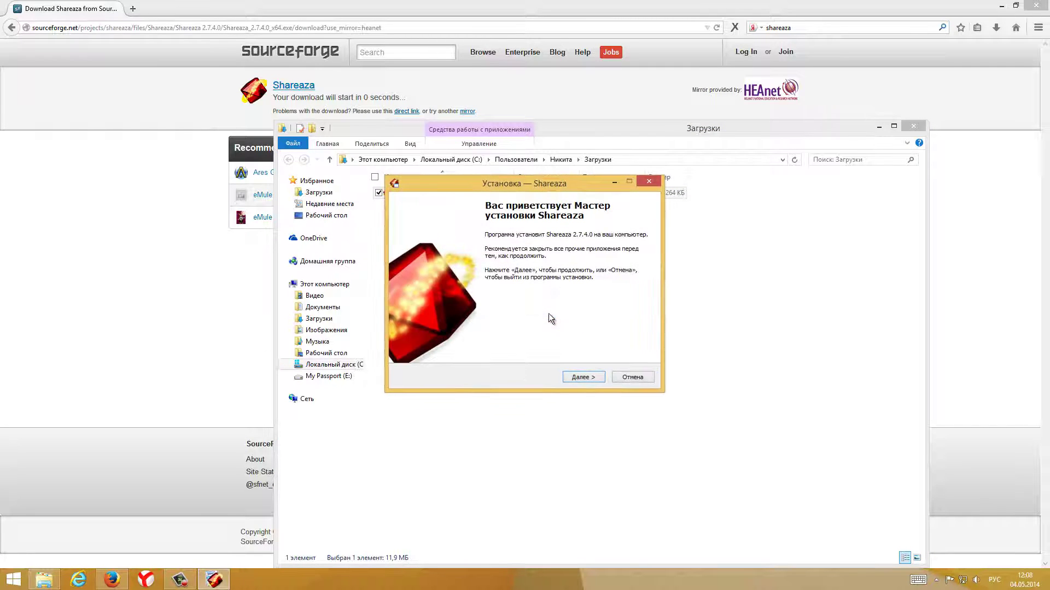
# Proceed past the setup welcome page and accept the GNU General Public License terms.
pyautogui.click(594, 376)
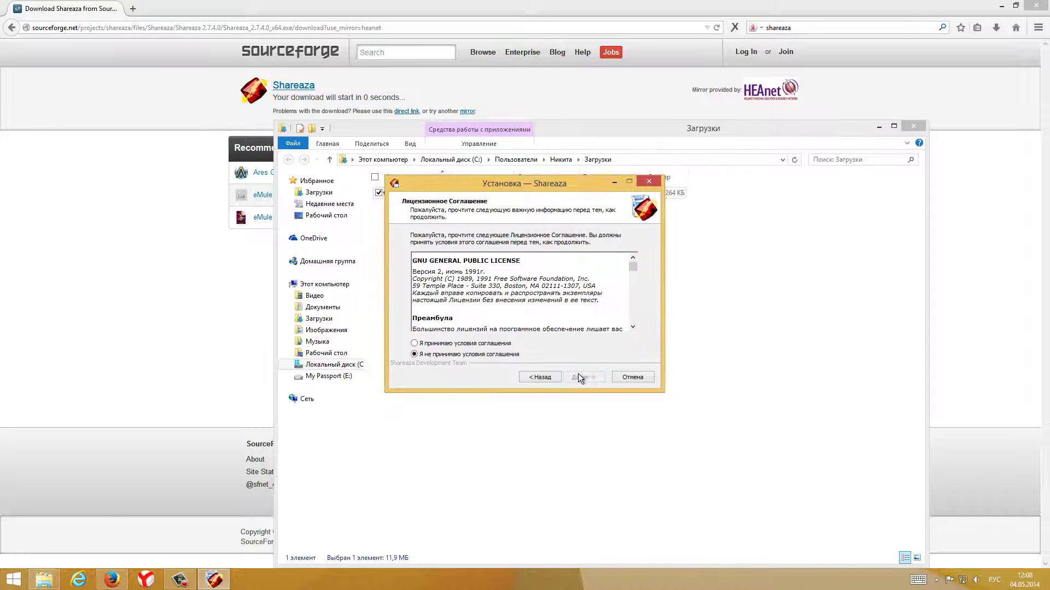
pyautogui.click(498, 345)
pyautogui.click(584, 377)
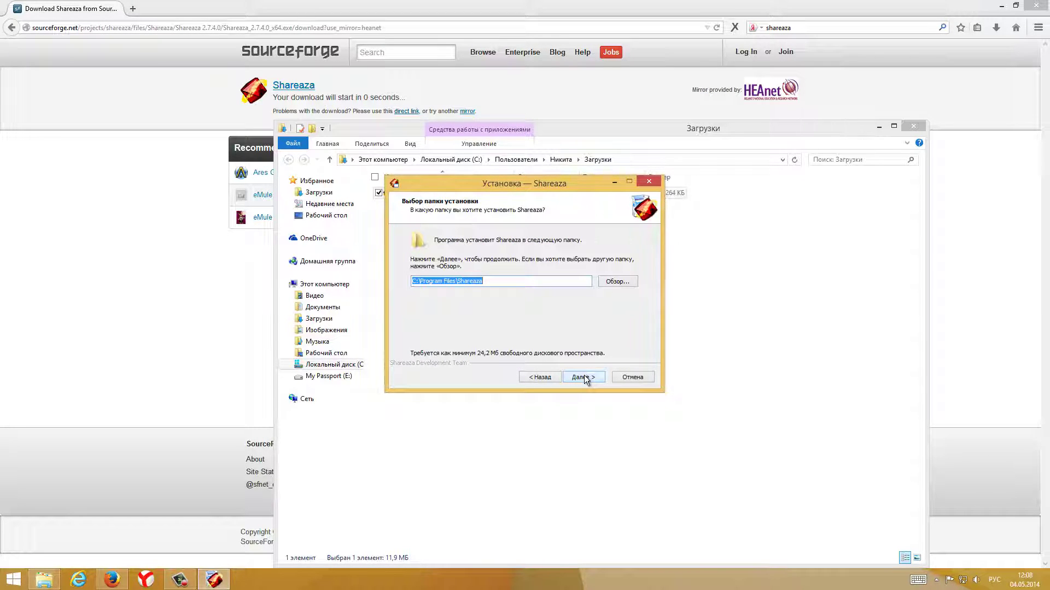
# Install Shareaza in C:\Program Files\Shareaza with the default Start menu folder and additional tasks, finishing setup with Запустить Shareaza enabled.
pyautogui.click(584, 377)
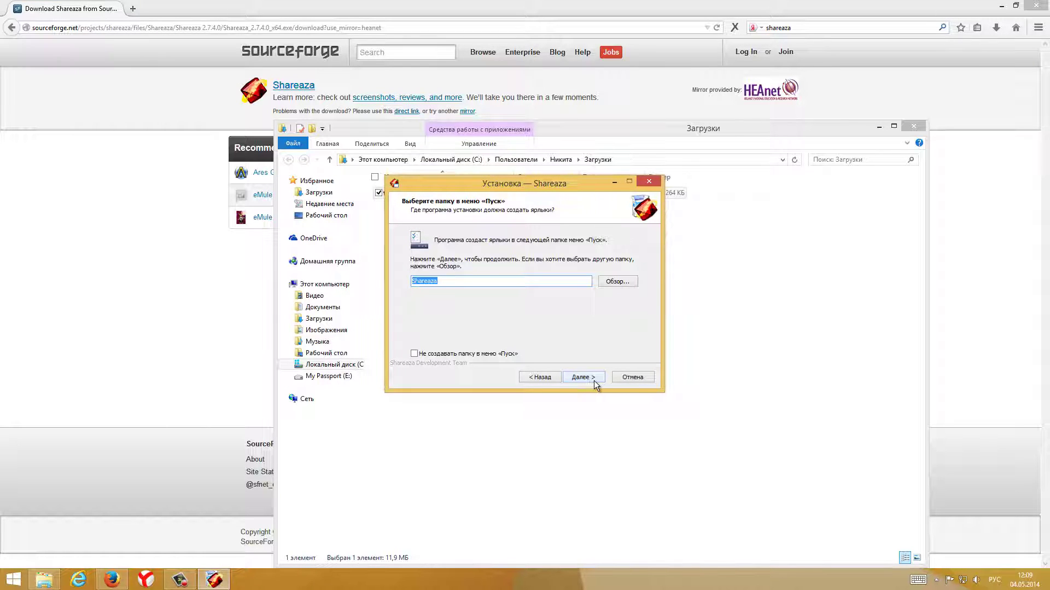
pyautogui.click(598, 379)
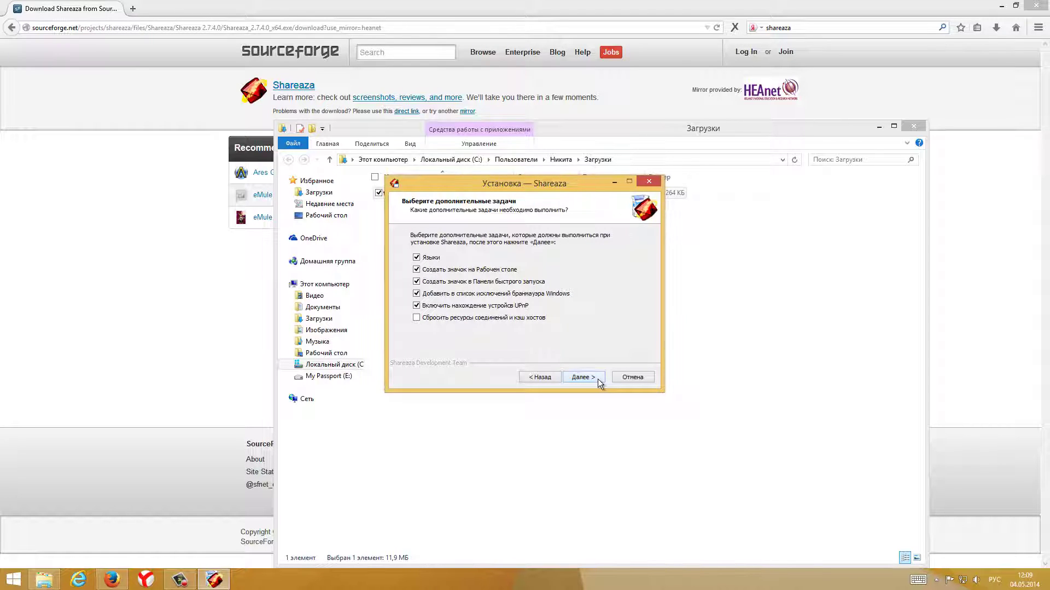
pyautogui.click(594, 377)
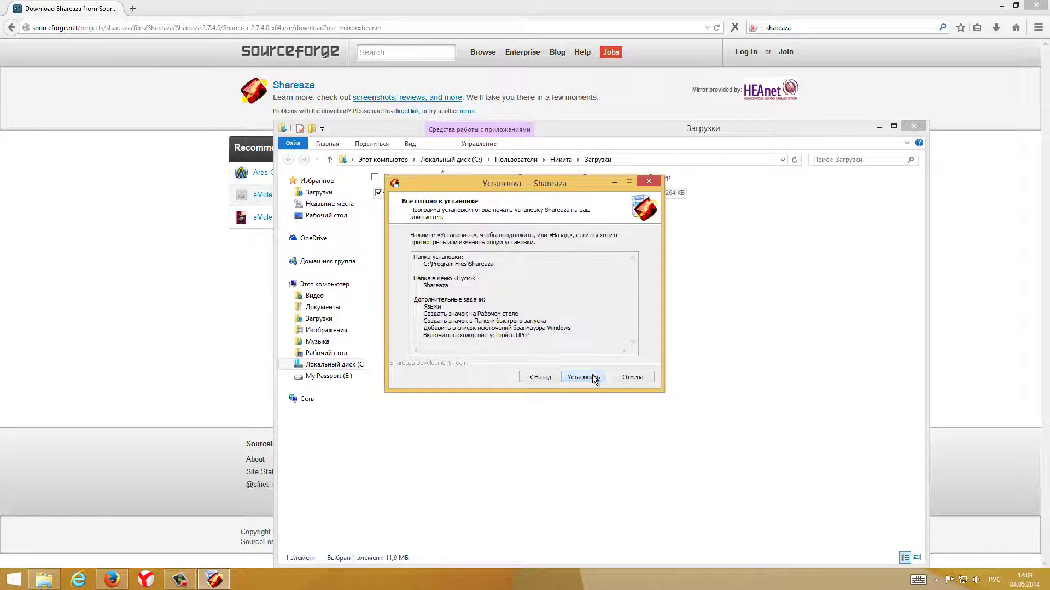
pyautogui.click(594, 377)
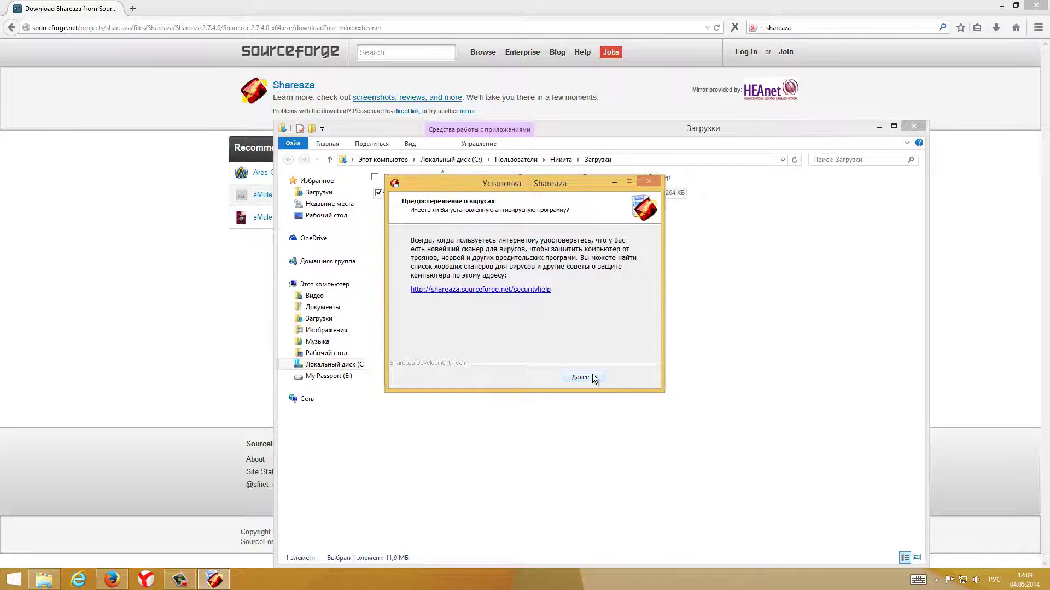
pyautogui.click(593, 377)
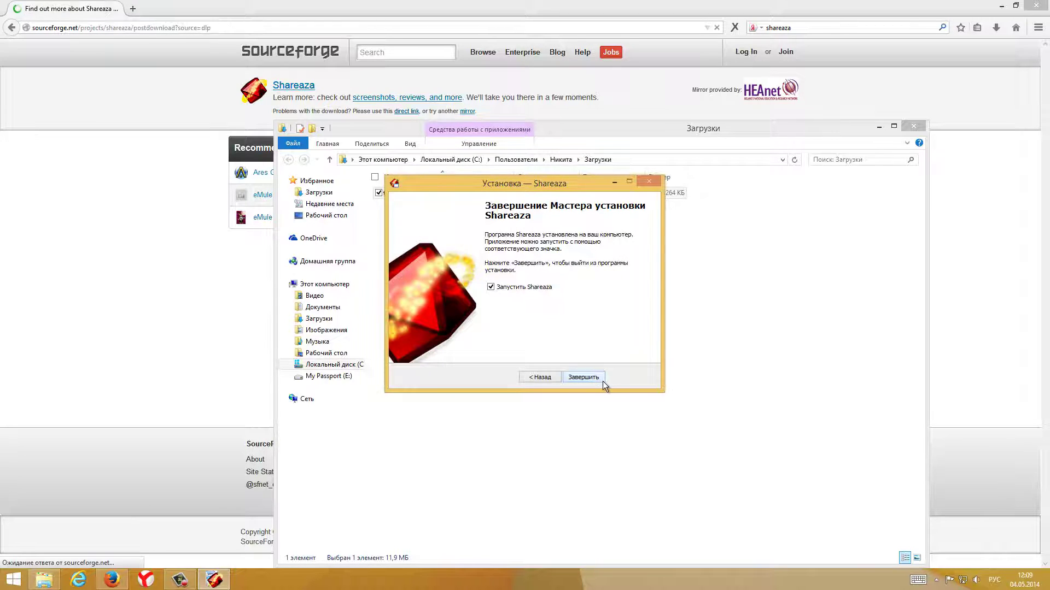
pyautogui.click(591, 376)
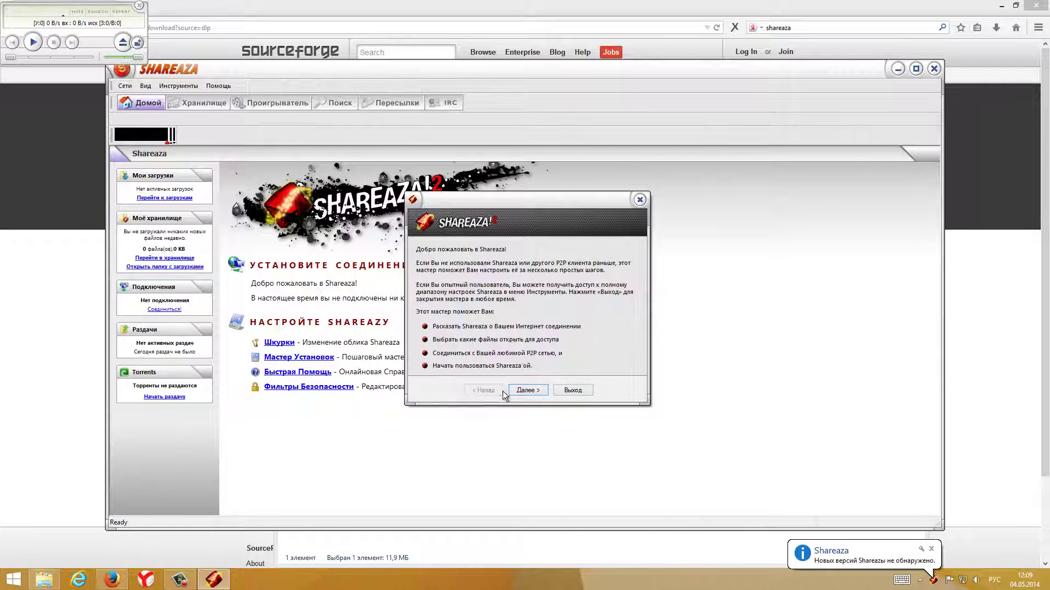
# In the configuration wizard, accept 2048 kbps download, 256 kbps upload and UPnP set to Да, and keep the proposed shared folders.
pyautogui.click(527, 391)
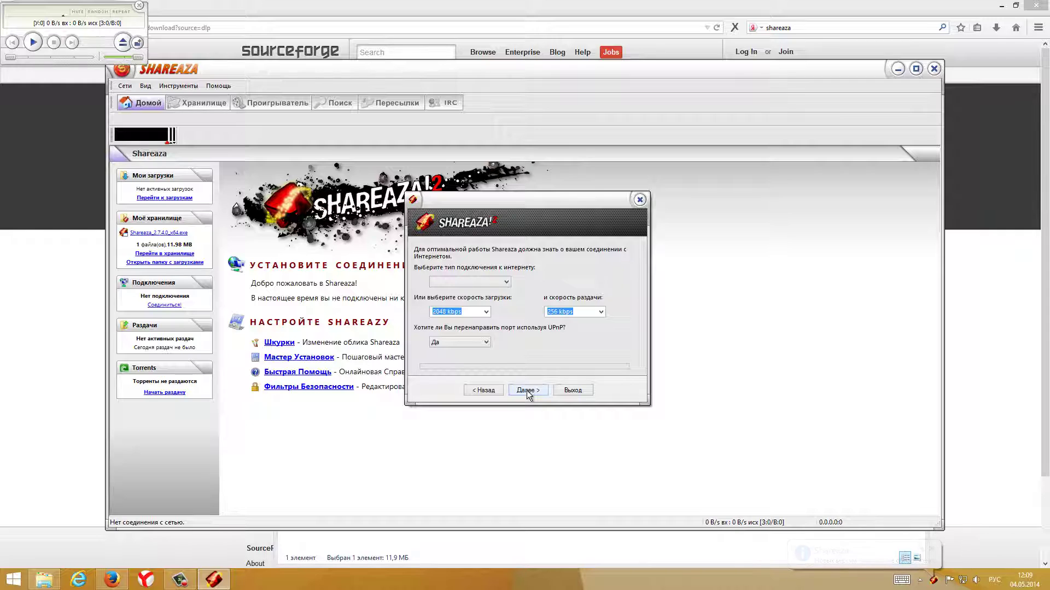
pyautogui.click(487, 342)
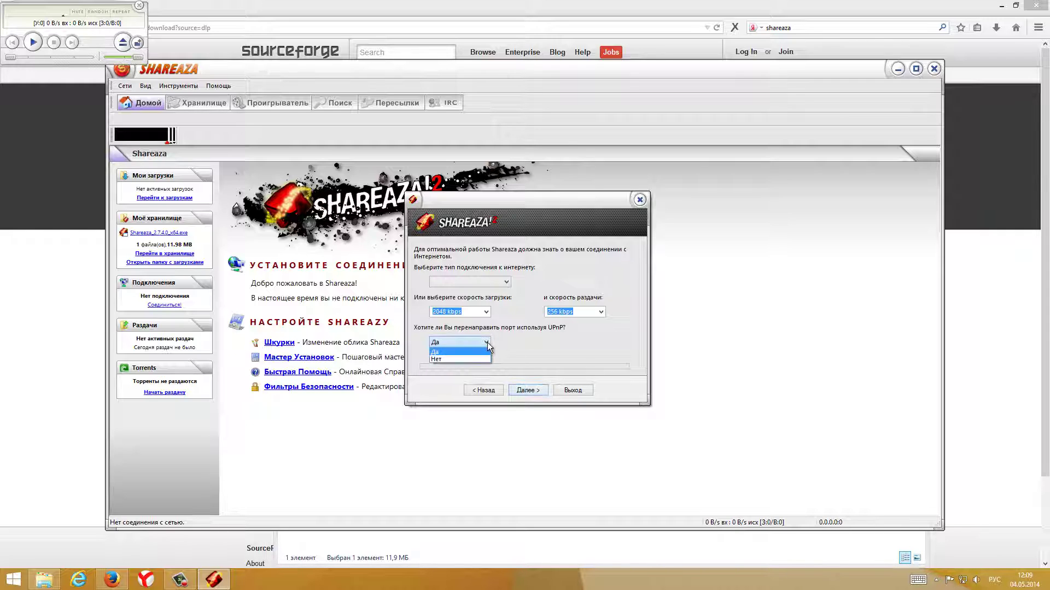
pyautogui.click(487, 342)
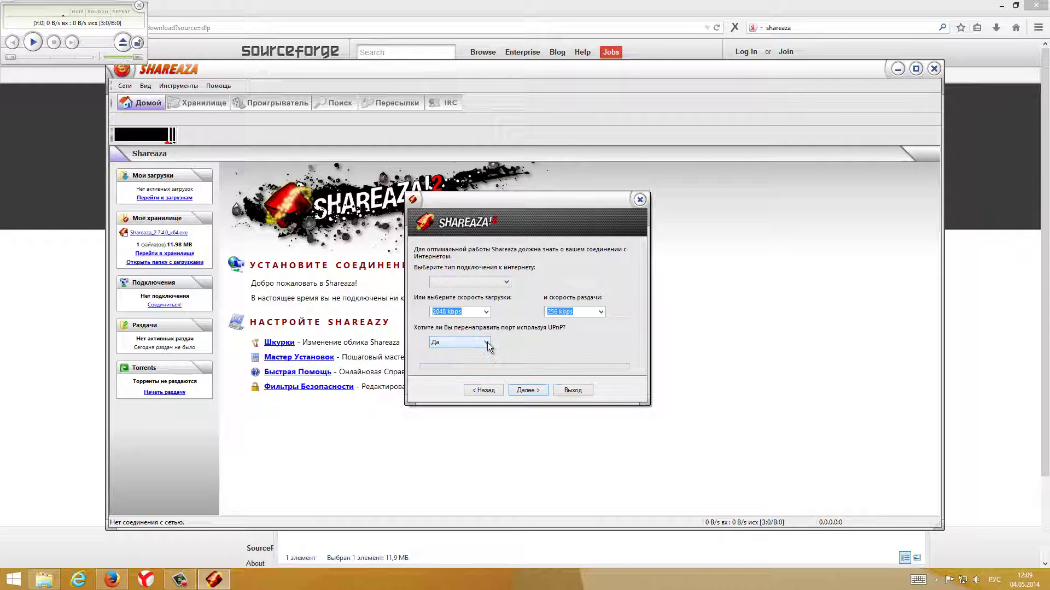
pyautogui.click(527, 390)
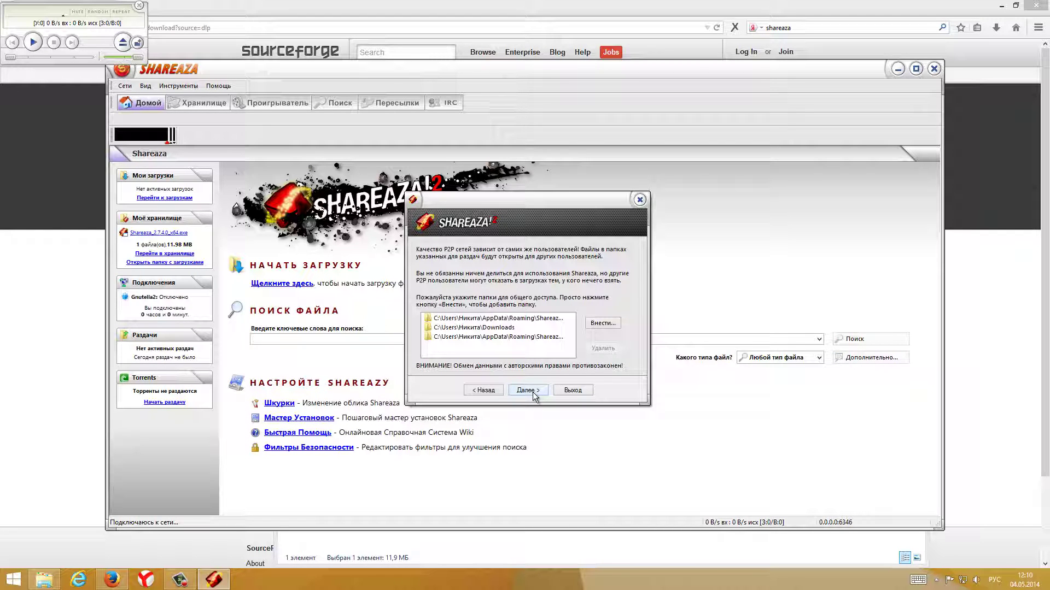
pyautogui.click(528, 390)
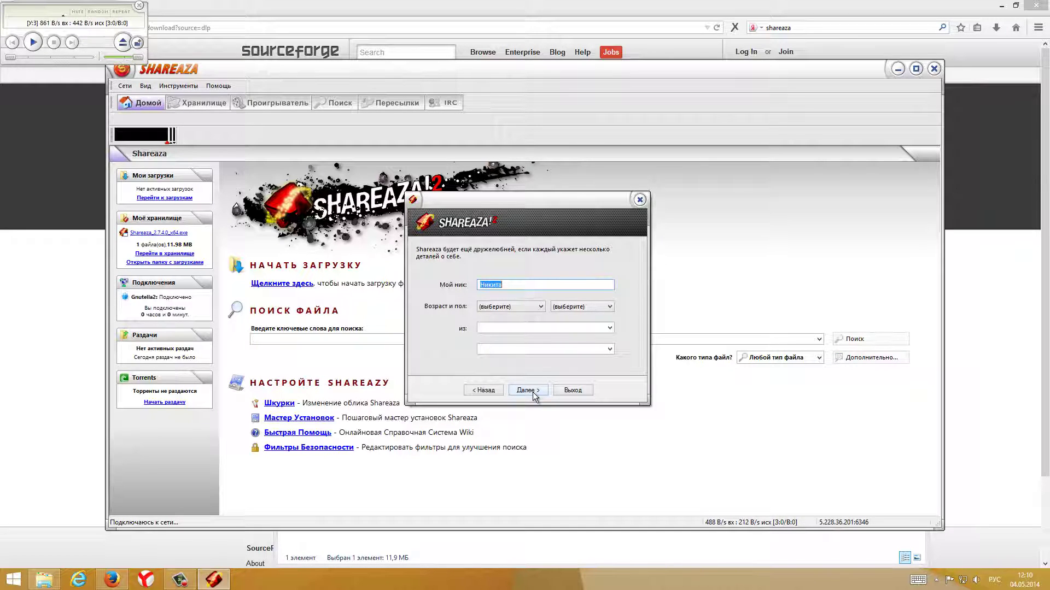
# Set the profile's age to 30 лет and gender to мужчина.
pyautogui.click(542, 307)
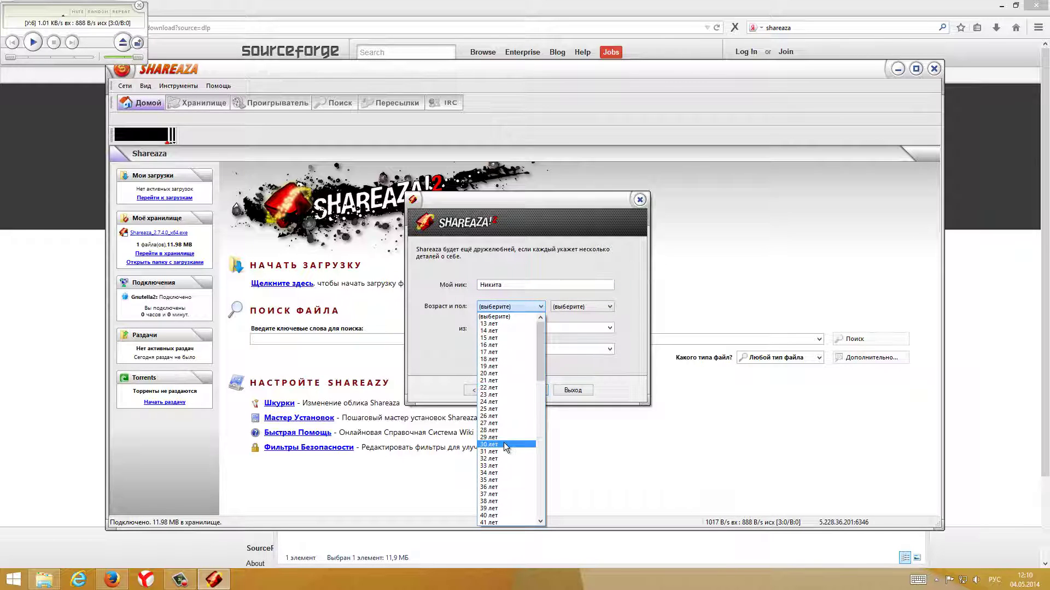
pyautogui.click(506, 444)
pyautogui.click(562, 307)
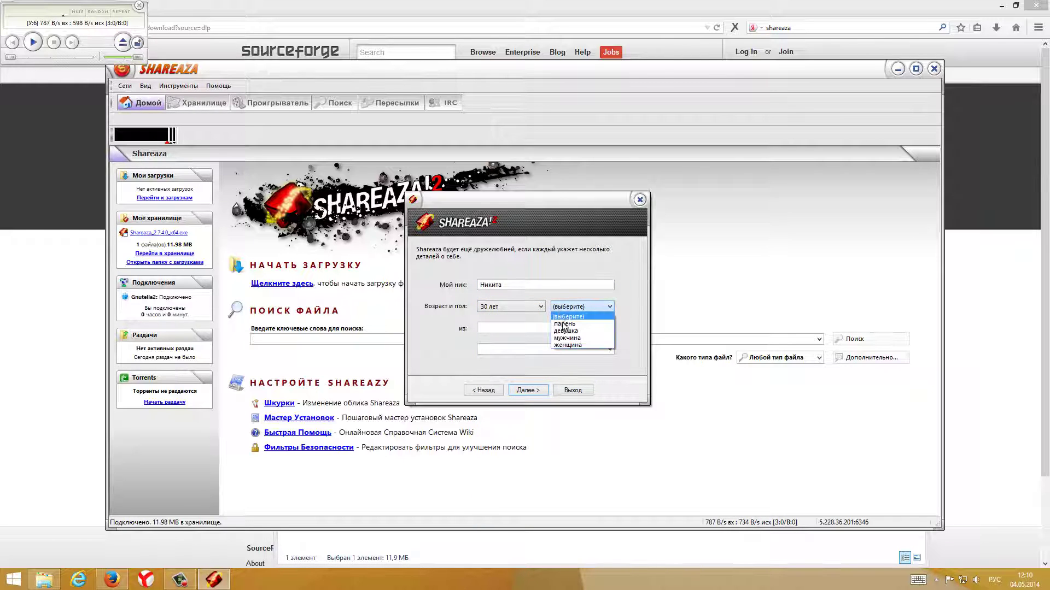
pyautogui.click(588, 339)
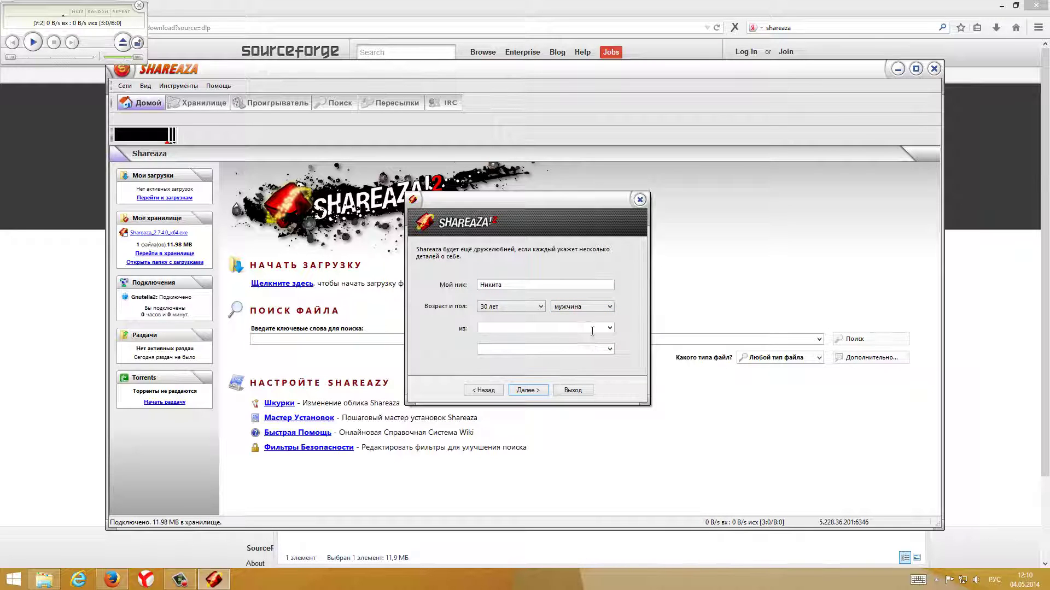
# Set the profile's location to Russia and Москва, Московская обл., and continue to the interface mode page.
pyautogui.click(605, 331)
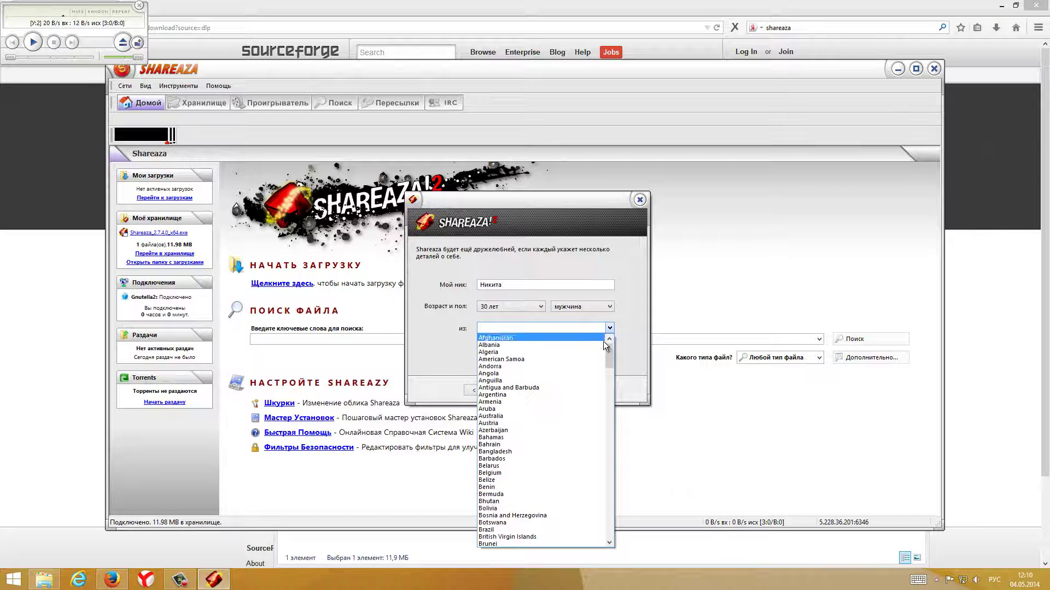
pyautogui.scroll(-3, 602, 344)
pyautogui.moveTo(608, 354); pyautogui.dragTo(602, 485)
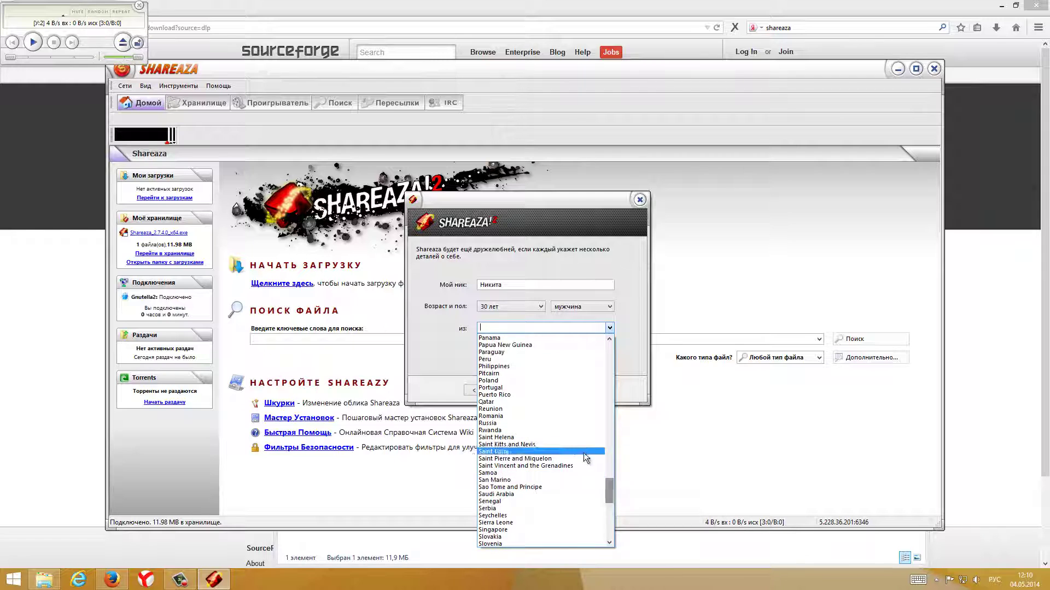
pyautogui.click(549, 423)
pyautogui.click(609, 348)
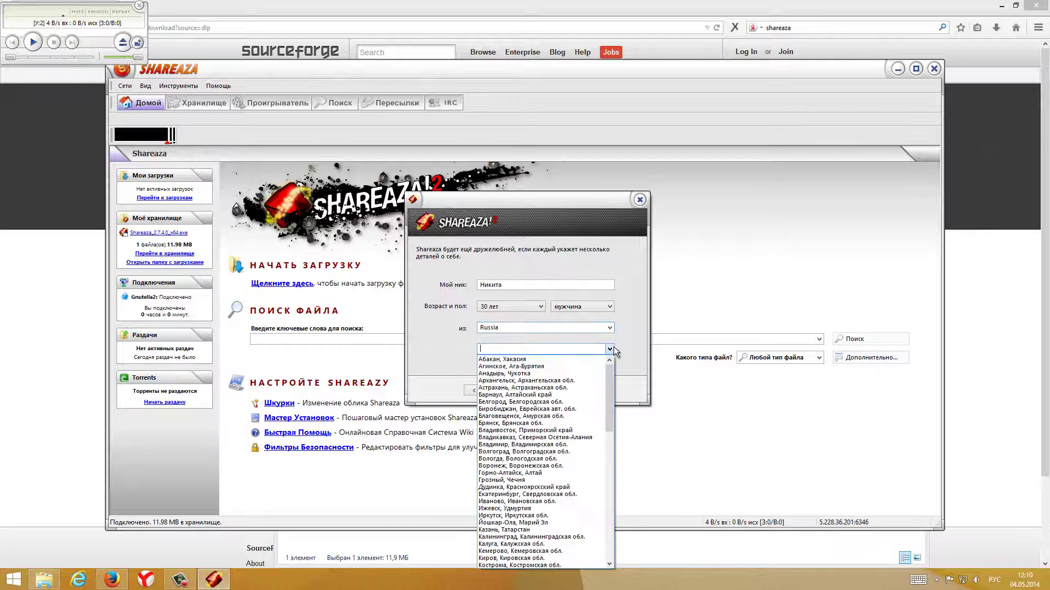
pyautogui.moveTo(609, 375); pyautogui.dragTo(592, 543)
pyautogui.scroll(1, 567, 501)
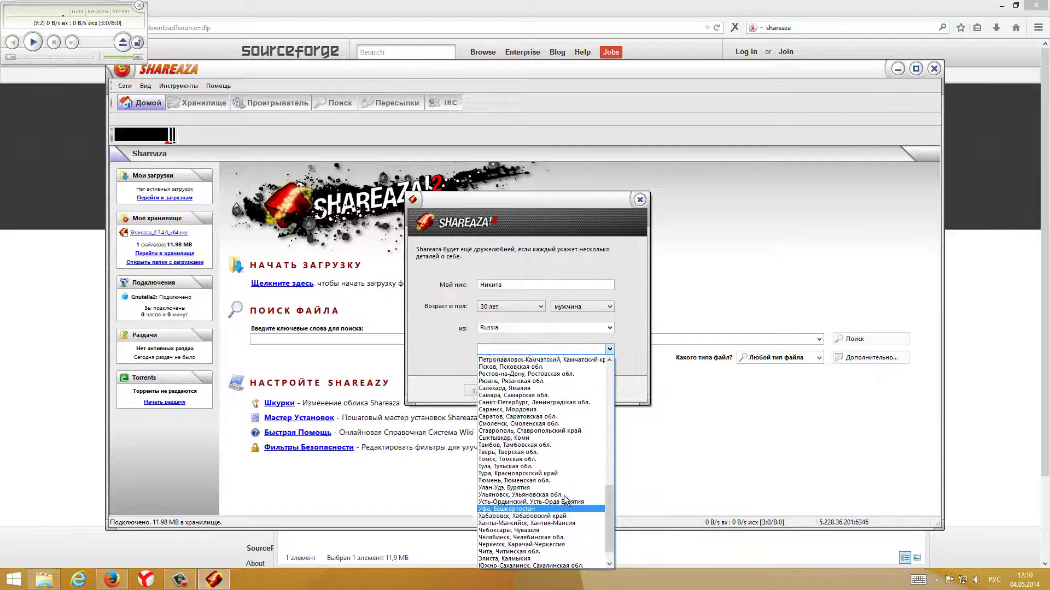
pyautogui.scroll(7, 566, 500)
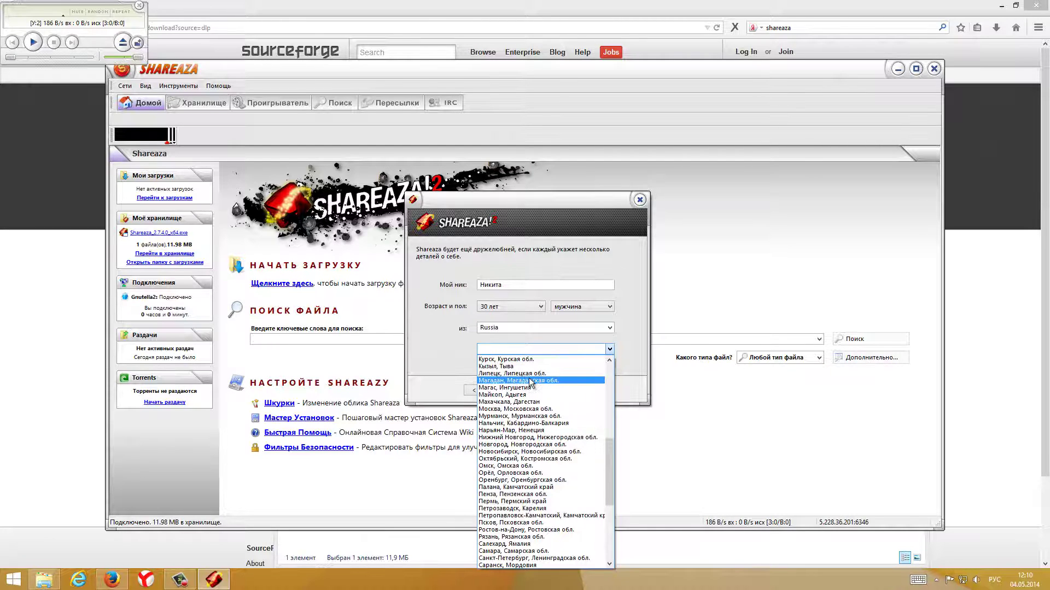
pyautogui.scroll(1, 530, 383)
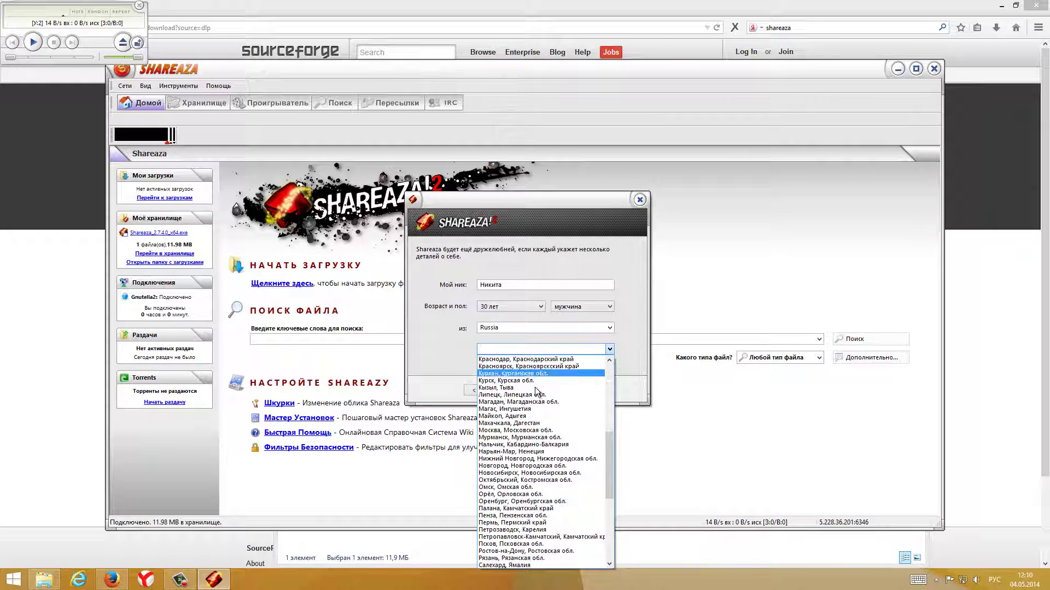
pyautogui.click(532, 432)
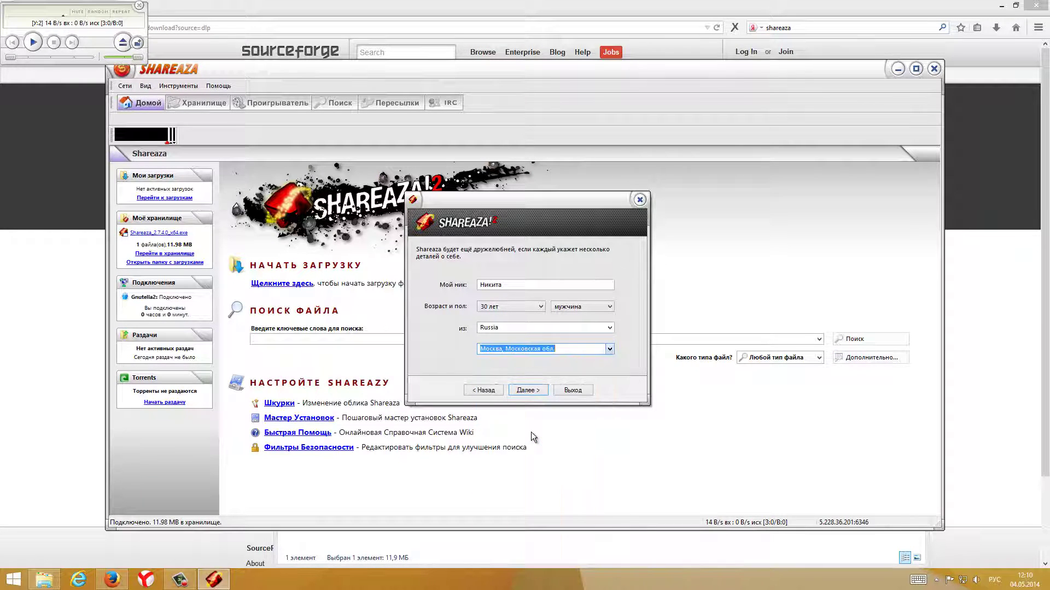
pyautogui.click(527, 390)
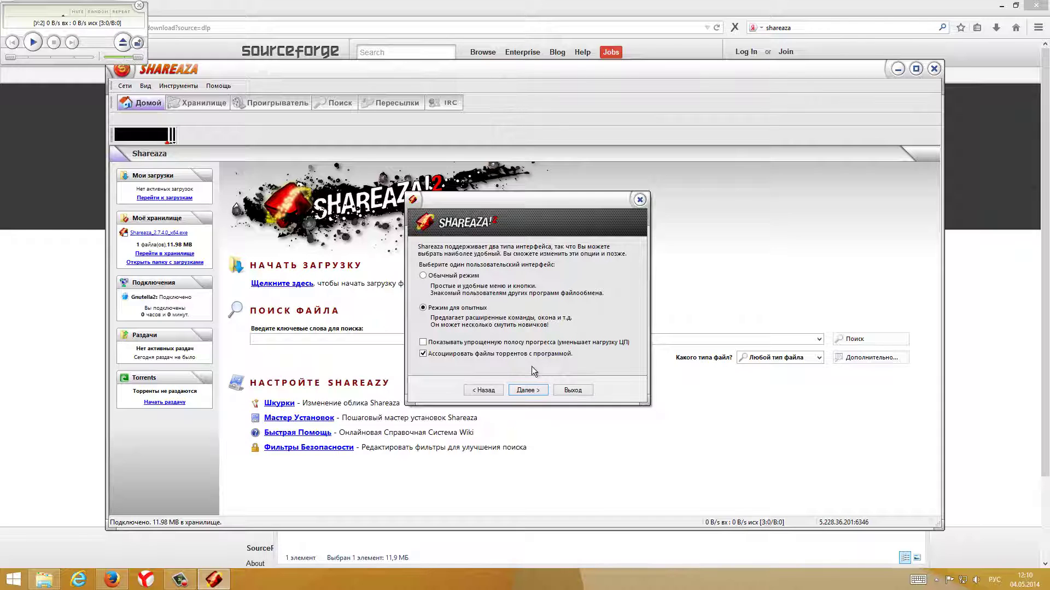
# Keep Режим для опытных, disable torrent file association, and enable the eDonkey and original Gnutella networks alongside Gnutella2.
pyautogui.click(424, 354)
pyautogui.click(533, 393)
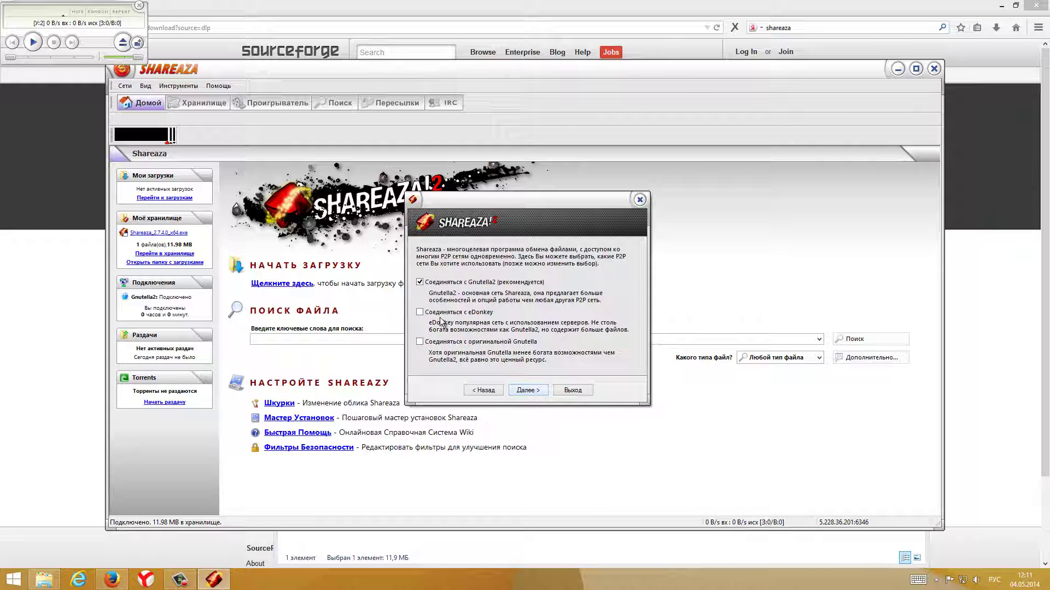
pyautogui.click(419, 313)
pyautogui.click(420, 343)
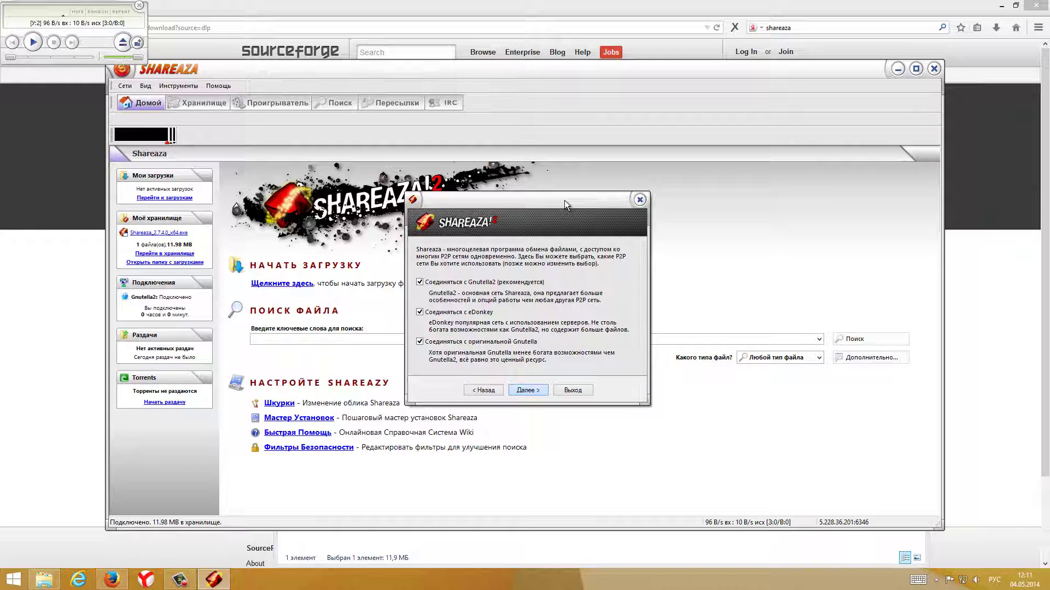
pyautogui.press('Return')
pyautogui.moveTo(564, 200); pyautogui.dragTo(550, 202)
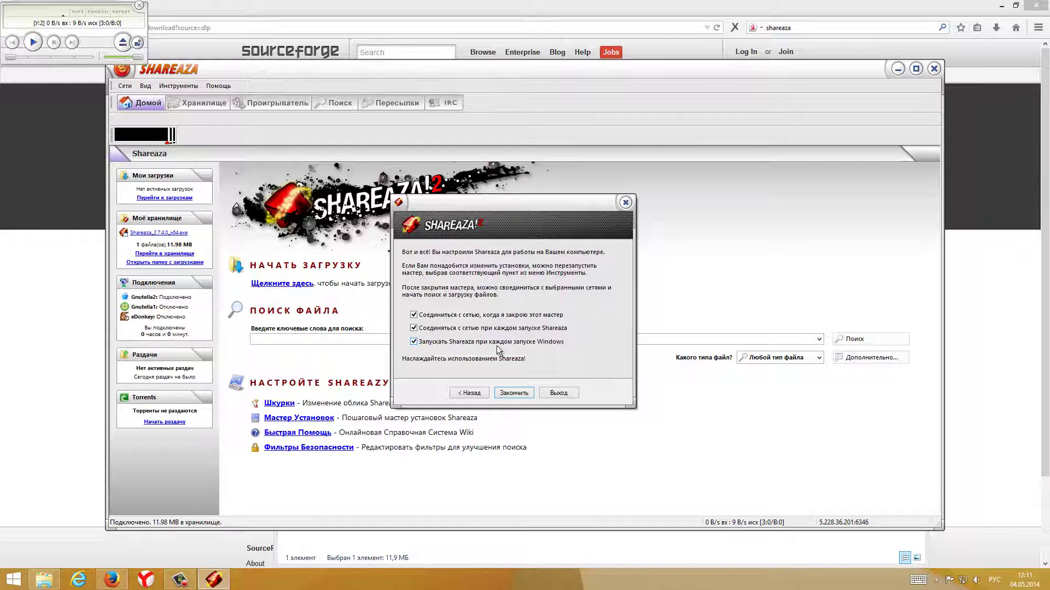
pyautogui.click(413, 342)
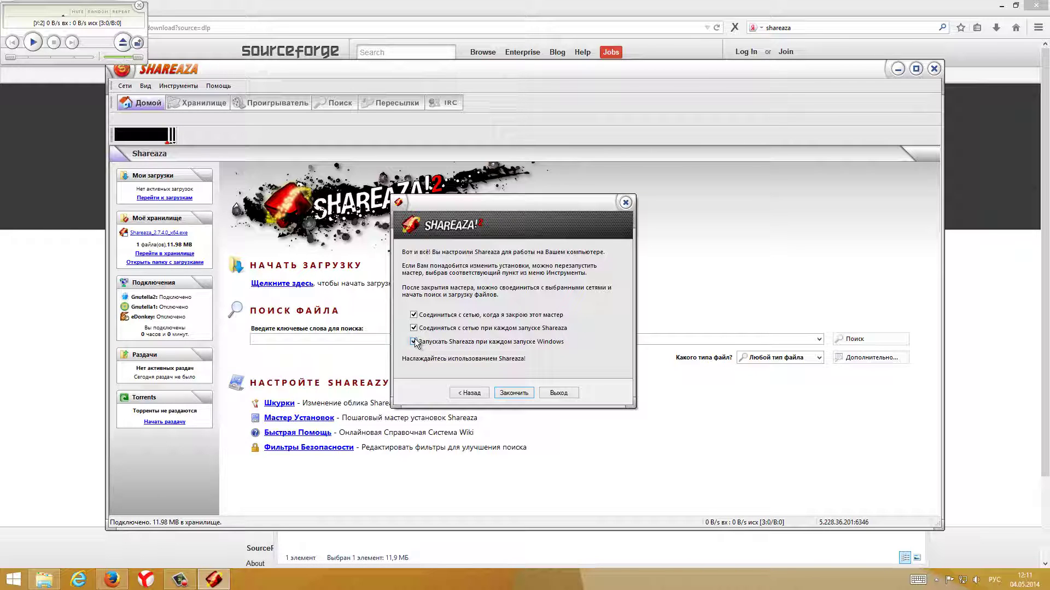
pyautogui.click(521, 393)
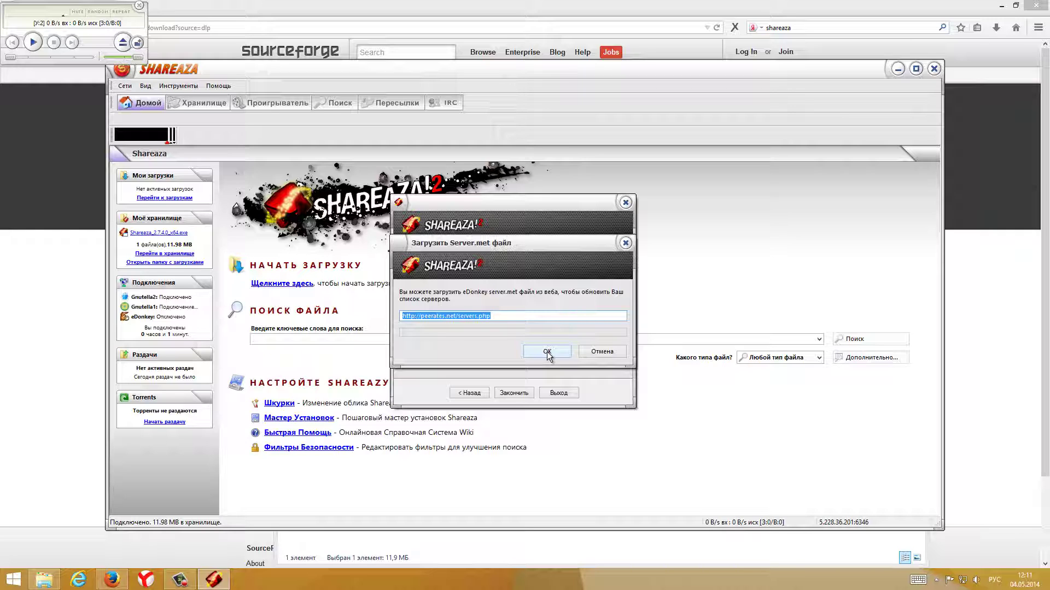
pyautogui.click(546, 352)
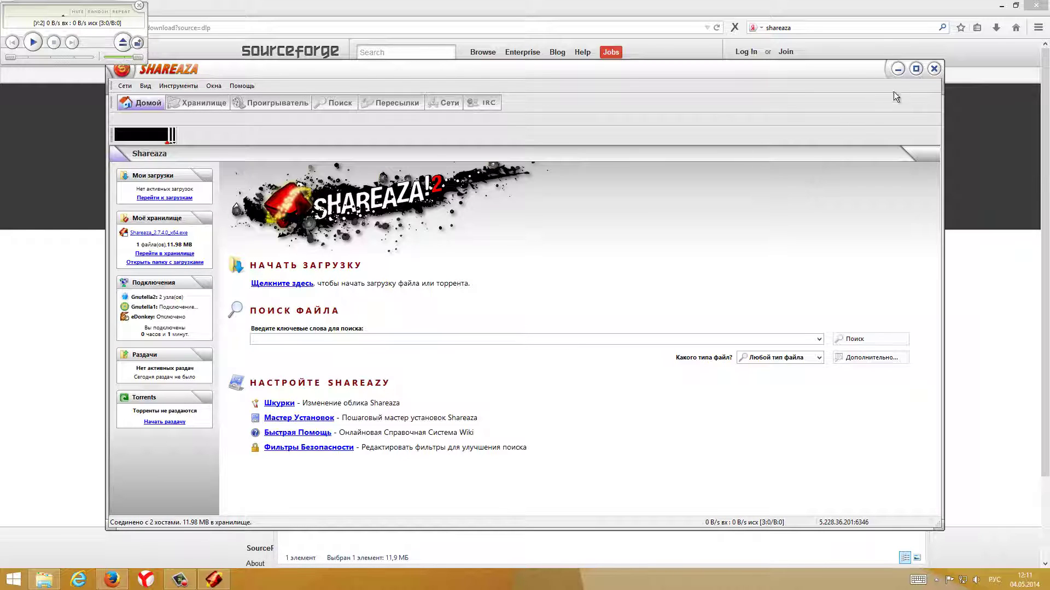
# Maximize the Shareaza window and move the floating media player onto an empty area of the home page.
pyautogui.click(916, 69)
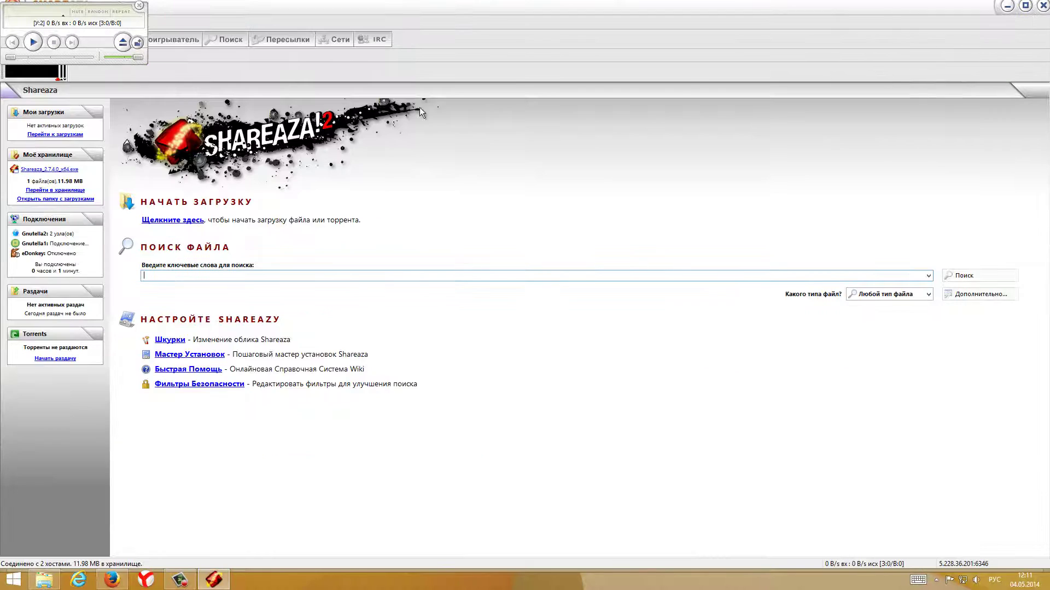
pyautogui.moveTo(102, 13); pyautogui.dragTo(975, 447)
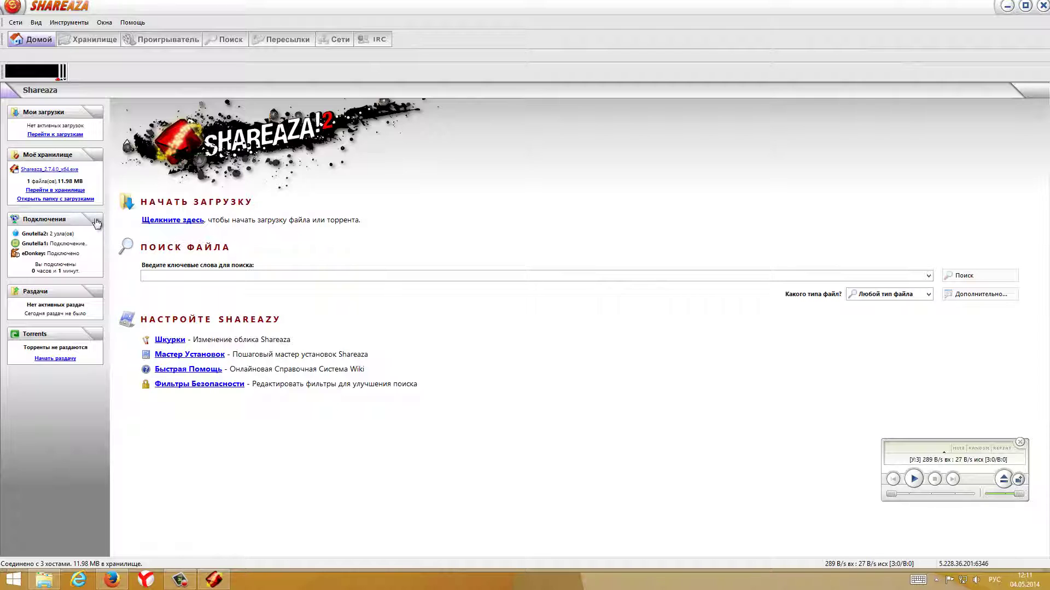
pyautogui.click(20, 21)
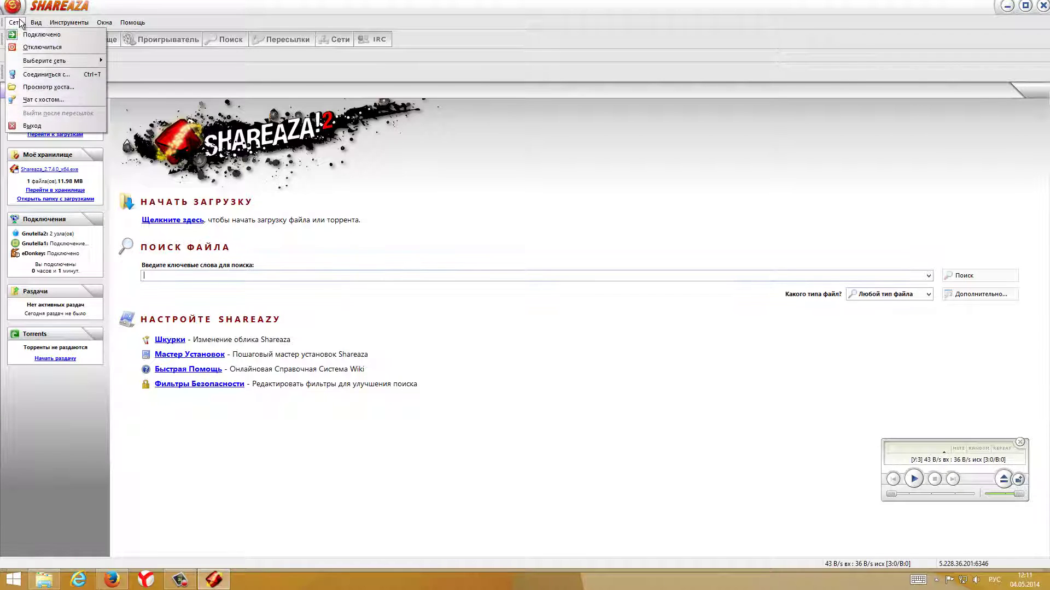
pyautogui.moveTo(57, 59)
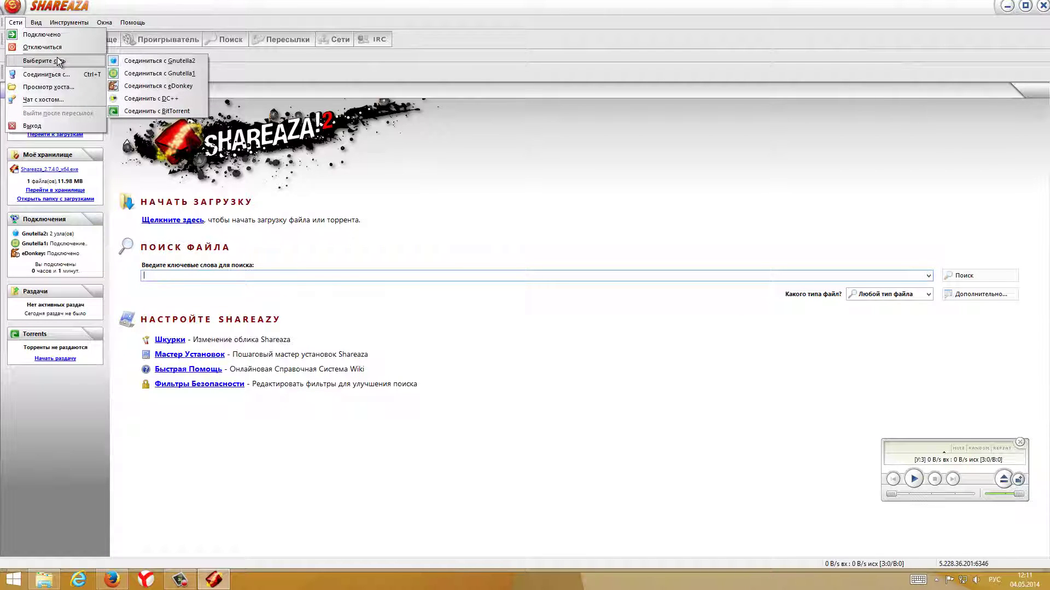
pyautogui.moveTo(38, 24)
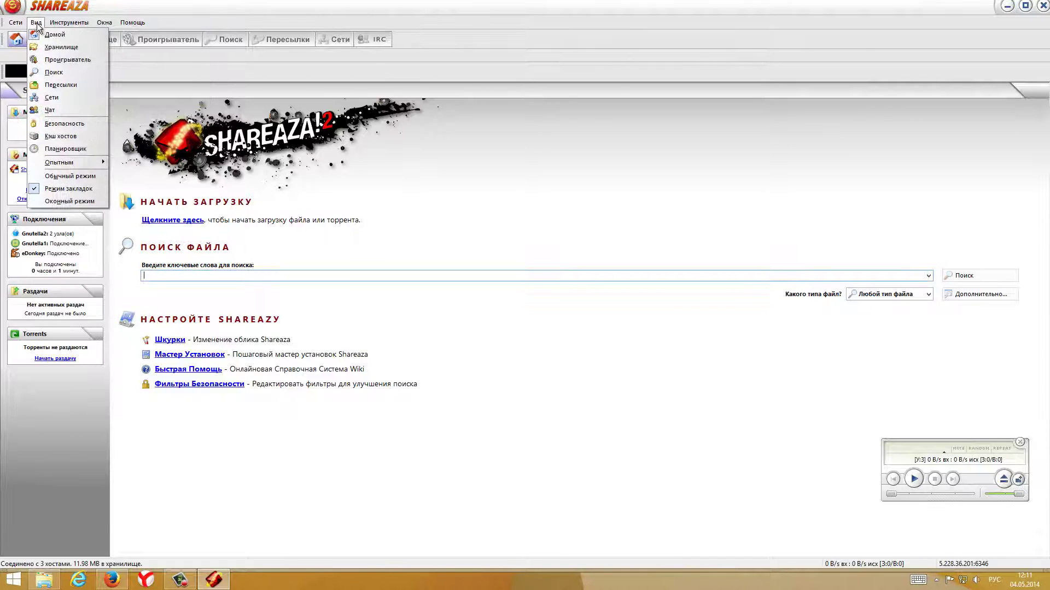
pyautogui.moveTo(76, 165)
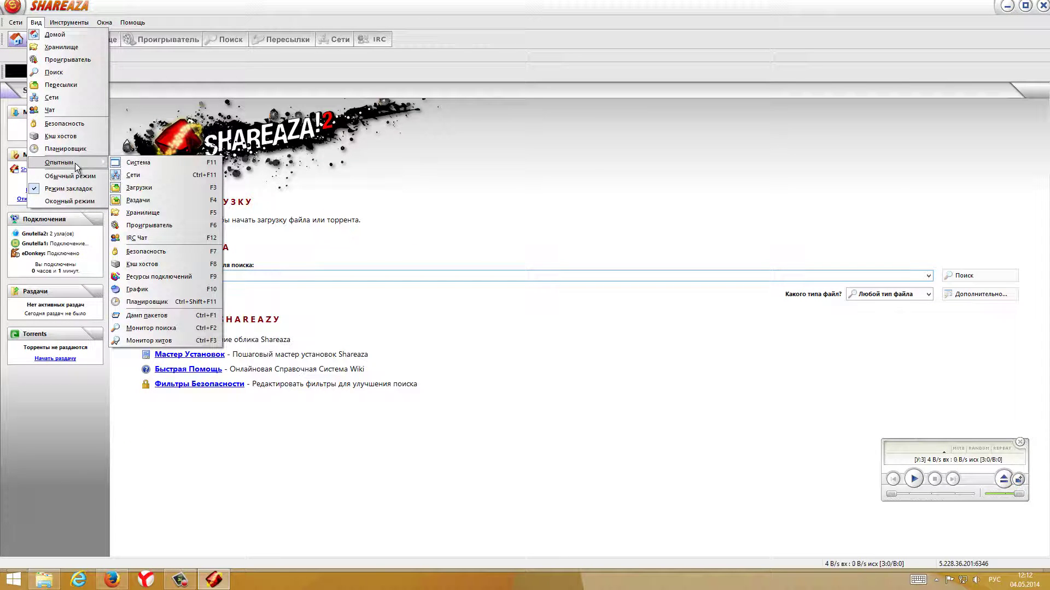
pyautogui.moveTo(87, 22)
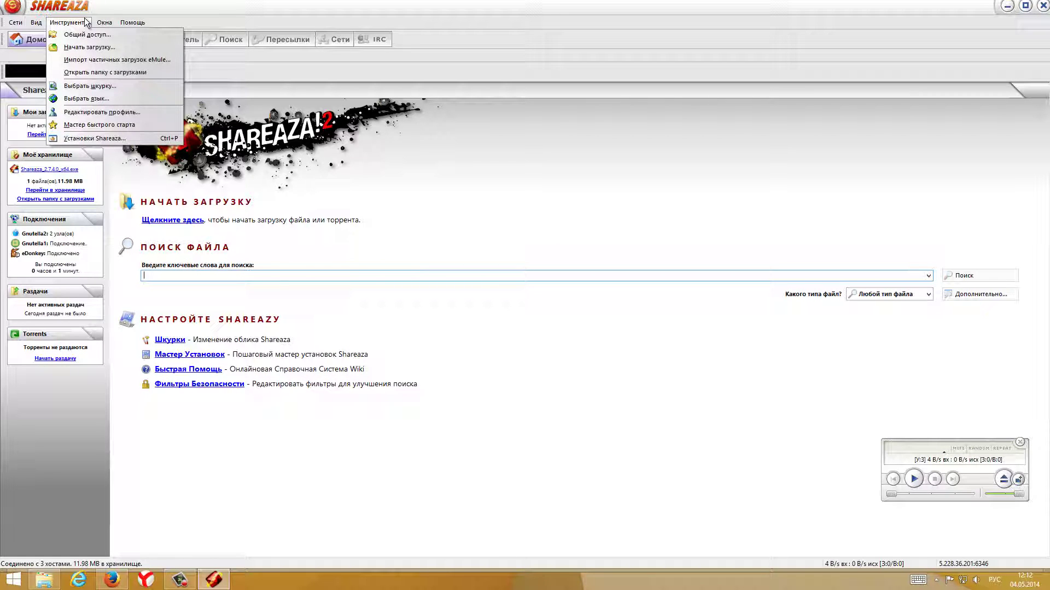
pyautogui.moveTo(129, 23)
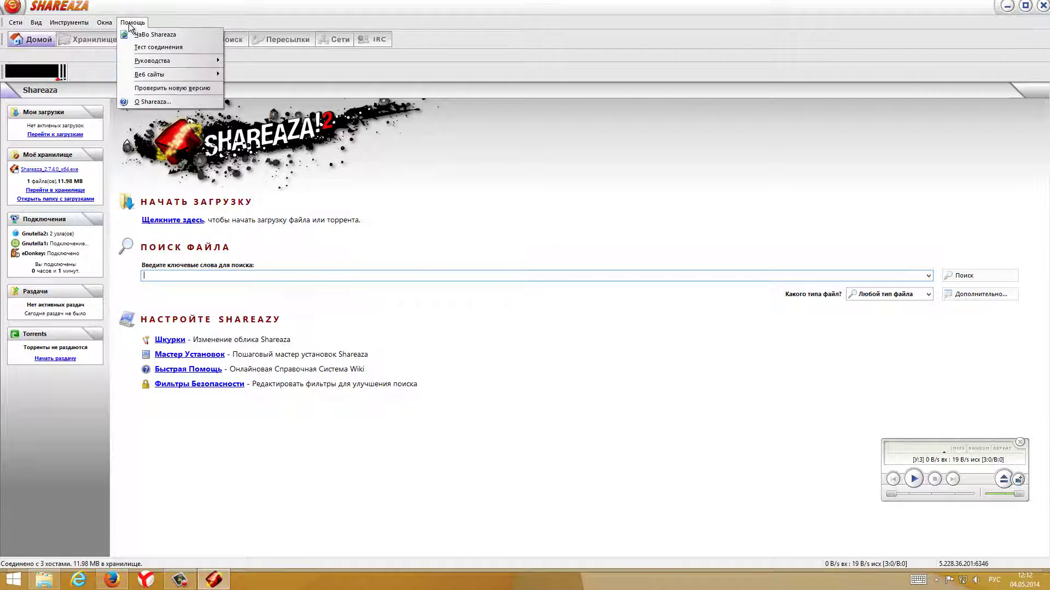
# Examine the Хранилище, Проигрыватель, Поиск, Пересылки, Сети and IRC sections of the program.
pyautogui.click(96, 41)
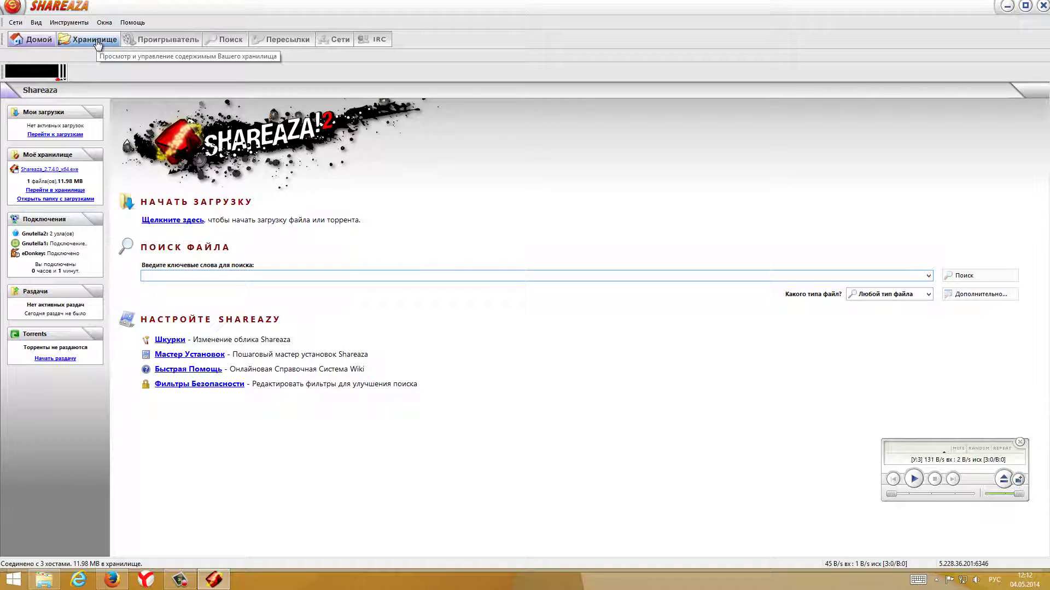
pyautogui.click(98, 44)
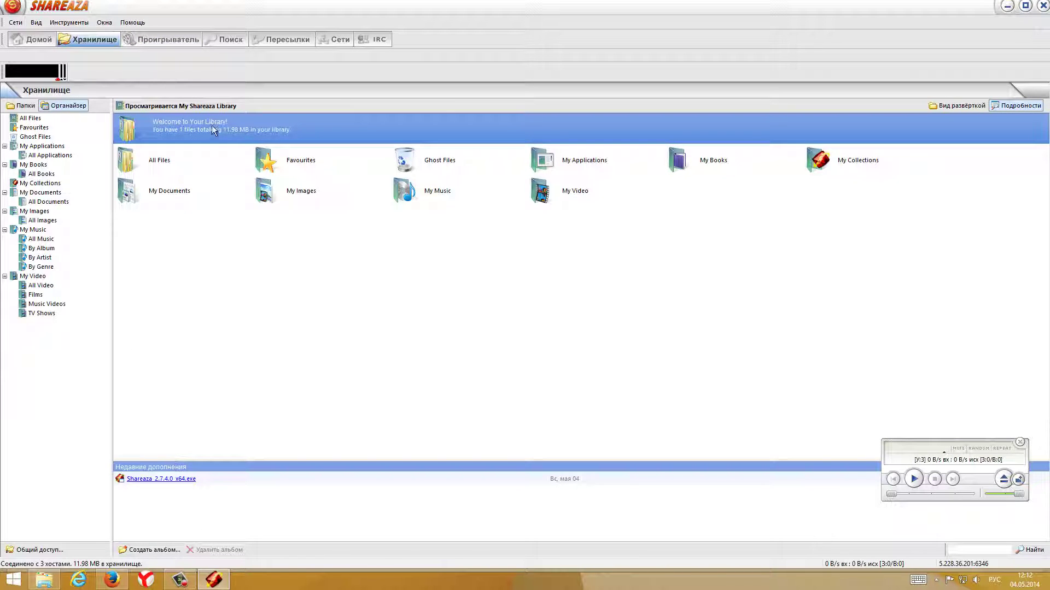
pyautogui.click(170, 44)
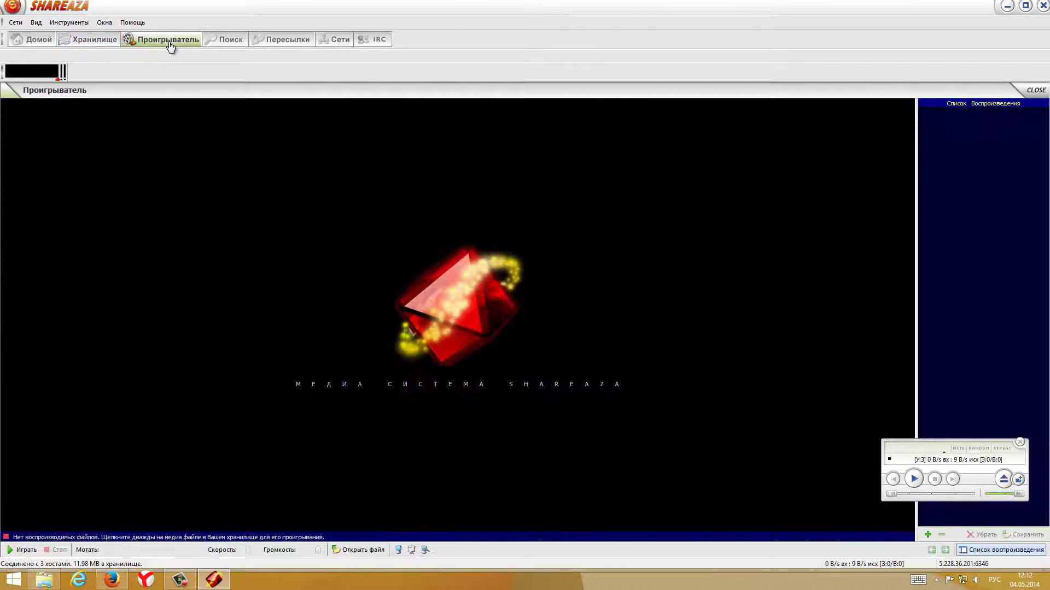
pyautogui.click(226, 44)
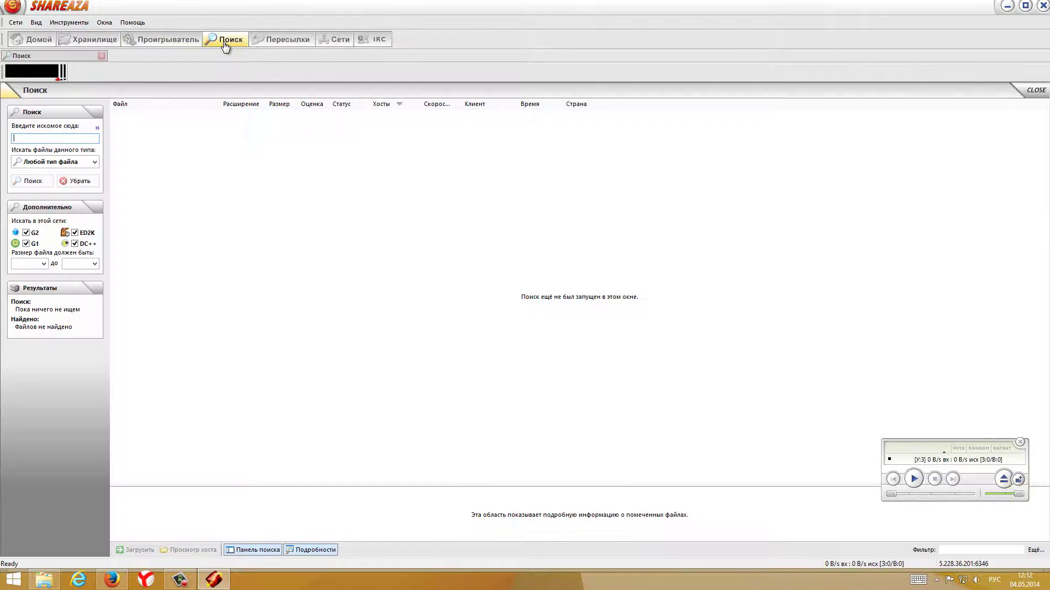
pyautogui.click(299, 45)
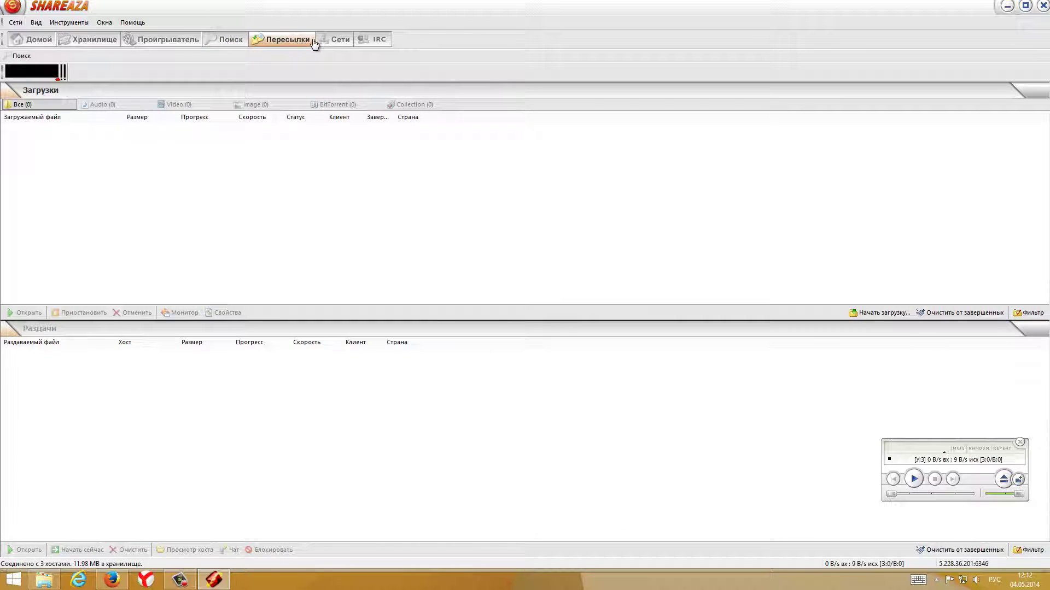
pyautogui.click(340, 41)
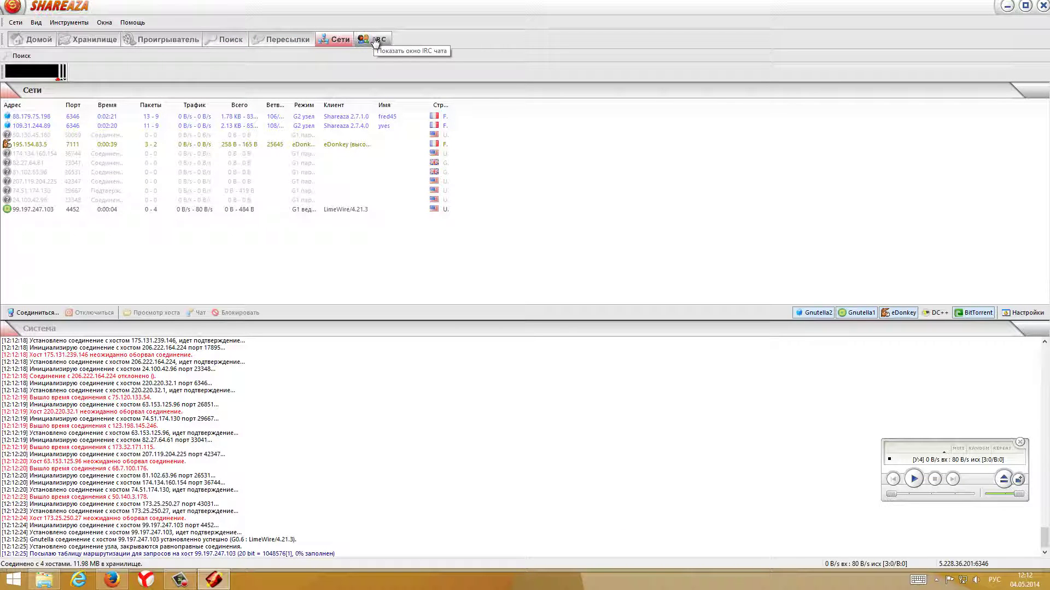
pyautogui.click(375, 41)
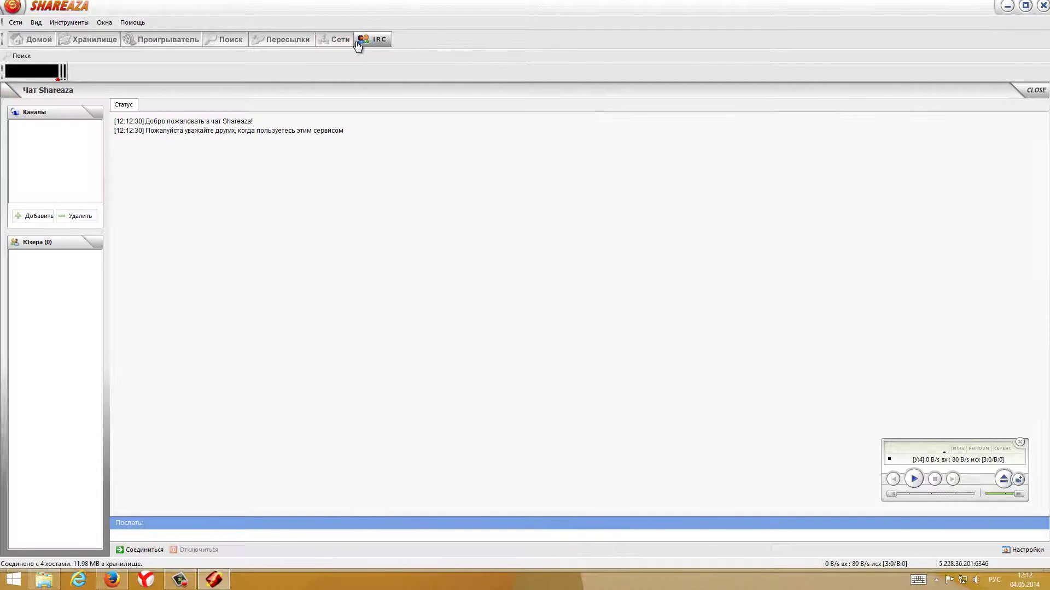
pyautogui.click(328, 41)
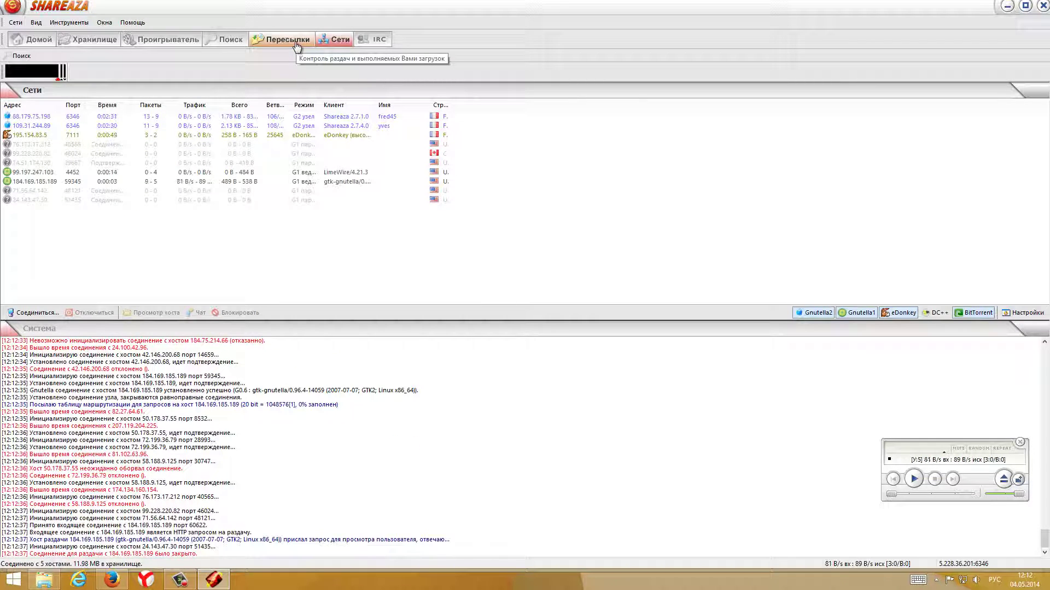
pyautogui.click(297, 45)
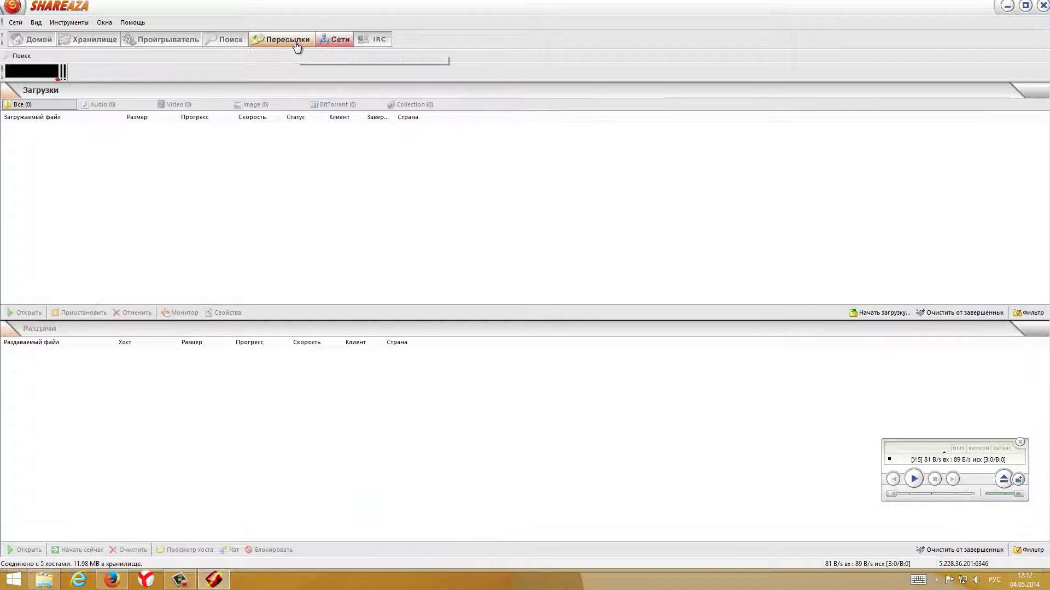
# Search the connected networks for "игра" across any file type and look over the results.
pyautogui.click(225, 41)
pyautogui.click(75, 138)
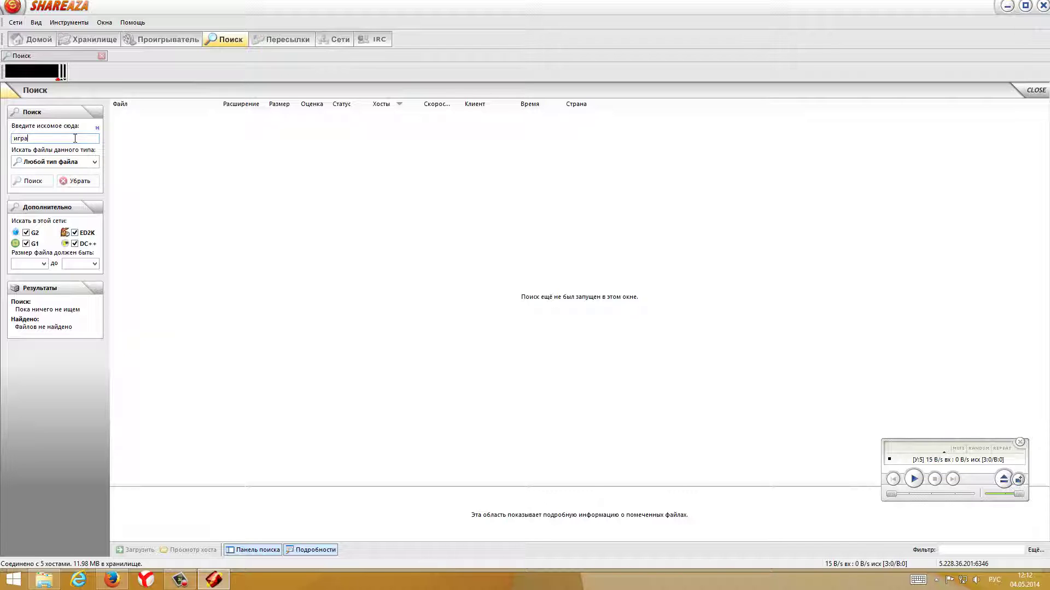
pyautogui.press('Return')
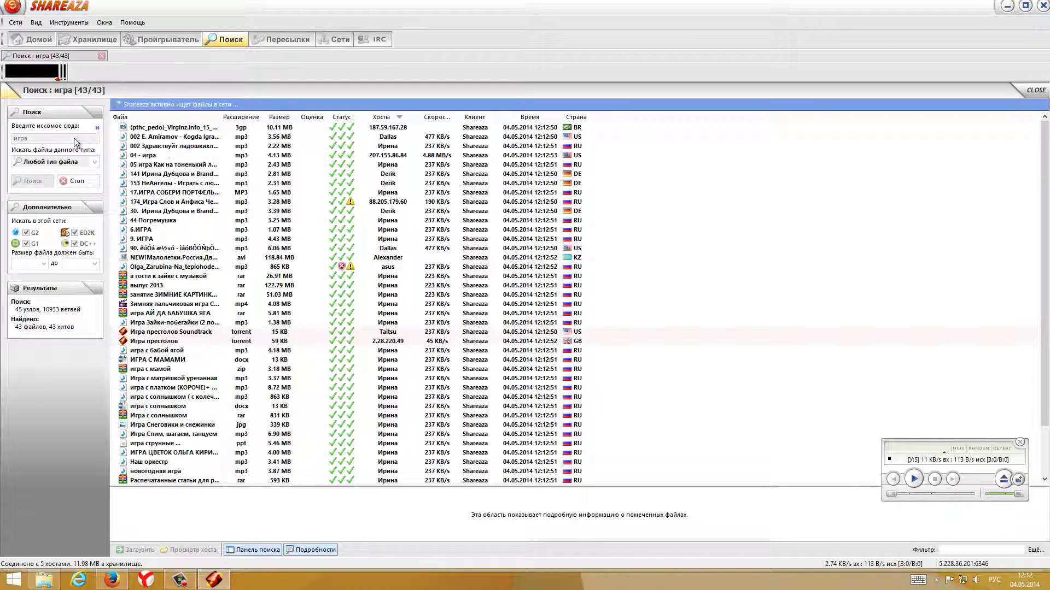
pyautogui.moveTo(205, 147)
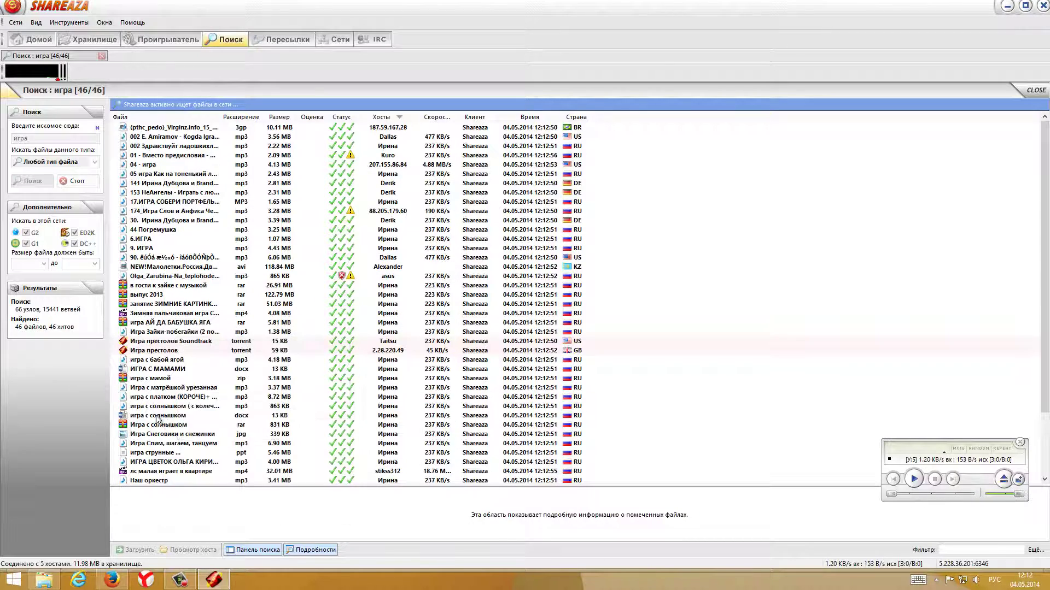
pyautogui.moveTo(169, 426)
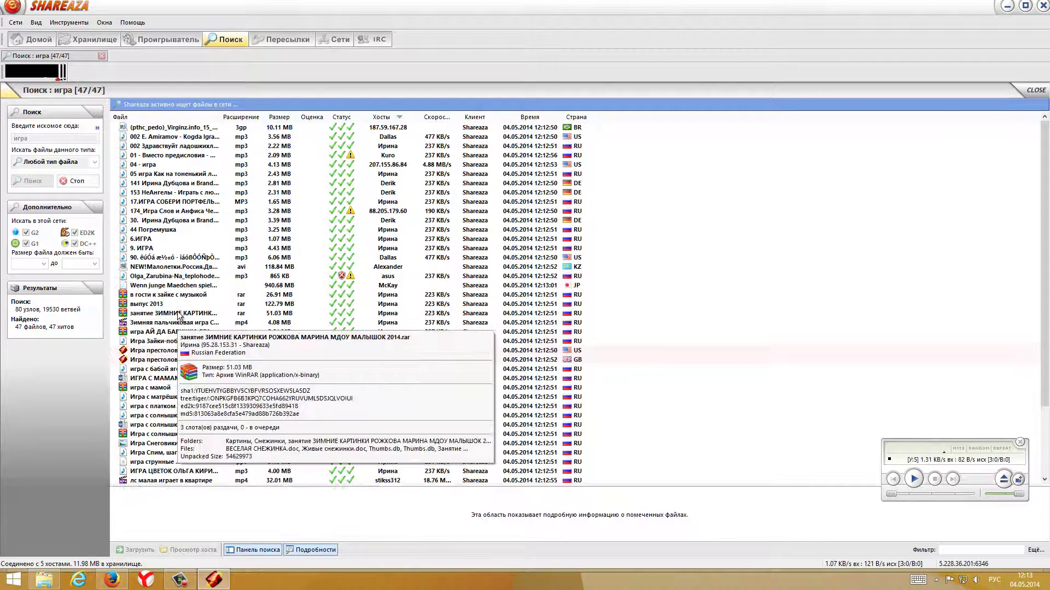